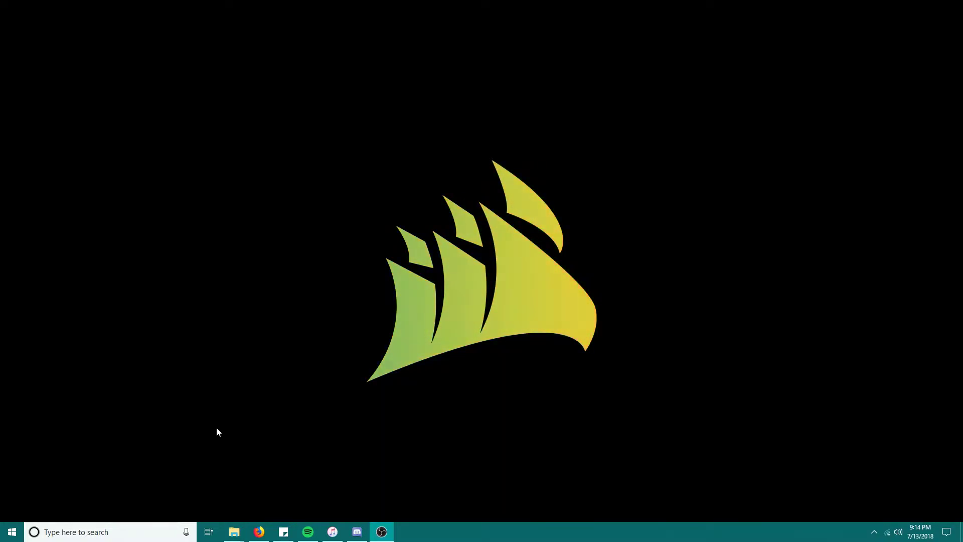
Step: Bring Firefox forward showing the Reddit 'Guide for Finding Textbooks' post
{"action": "left_click_drag", "start_coordinate": [171, 444], "coordinate": [733, 137]}
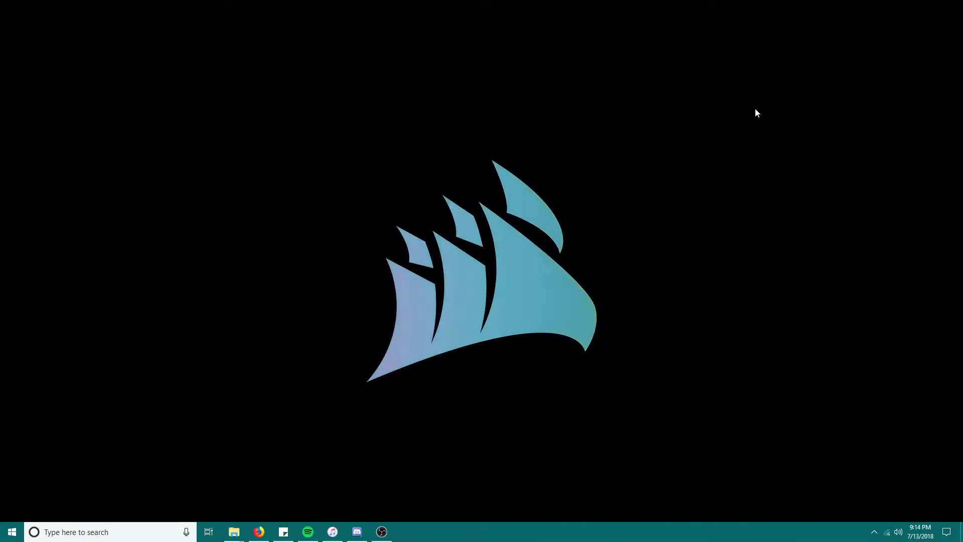
{"action": "mouse_move", "coordinate": [743, 92]}
{"action": "left_mouse_down"}
{"action": "mouse_move", "coordinate": [360, 260]}
{"action": "mouse_move", "coordinate": [239, 431]}
{"action": "mouse_move", "coordinate": [753, 141]}
{"action": "mouse_move", "coordinate": [741, 95]}
{"action": "mouse_move", "coordinate": [294, 379]}
{"action": "mouse_move", "coordinate": [247, 441]}
{"action": "mouse_move", "coordinate": [426, 336]}
{"action": "mouse_move", "coordinate": [728, 85]}
{"action": "left_mouse_up"}
{"action": "left_click_drag", "start_coordinate": [675, 77], "coordinate": [287, 454]}
{"action": "mouse_move", "coordinate": [255, 536]}
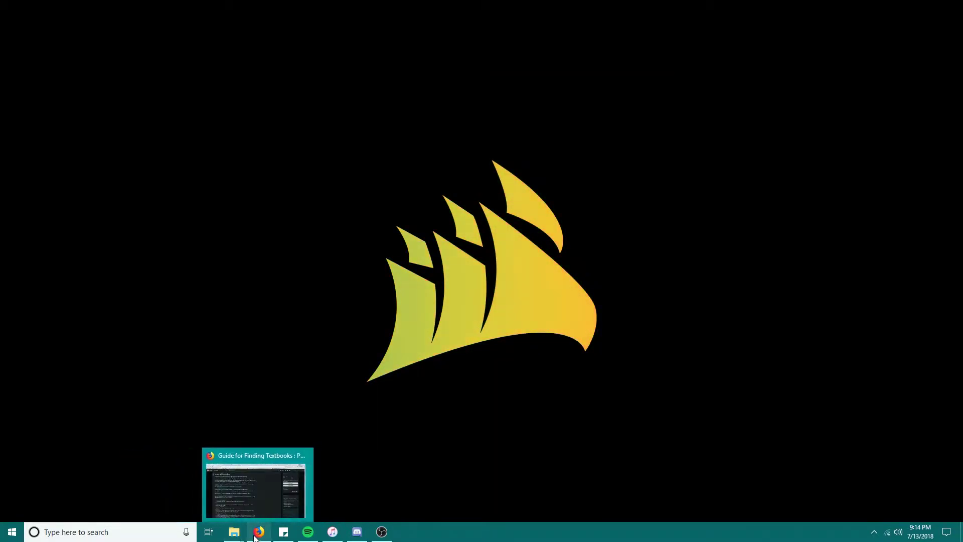
{"action": "left_click", "coordinate": [273, 474]}
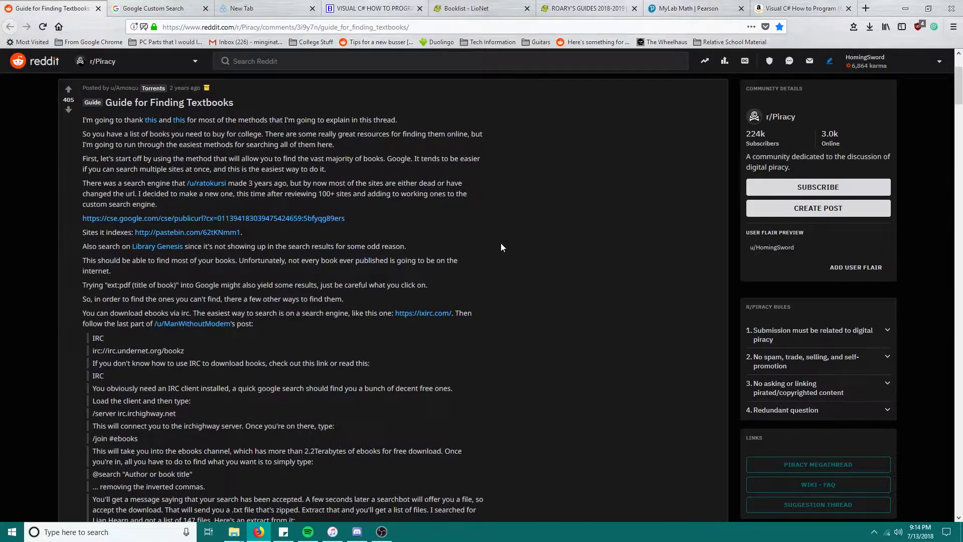
Step: Scroll through the Reddit textbook guide to read it
{"action": "scroll", "coordinate": [502, 253], "scroll_direction": "up", "scroll_amount": 1}
{"action": "scroll", "coordinate": [532, 288], "scroll_direction": "down", "scroll_amount": 1}
{"action": "scroll", "coordinate": [495, 435], "scroll_direction": "down", "scroll_amount": 10}
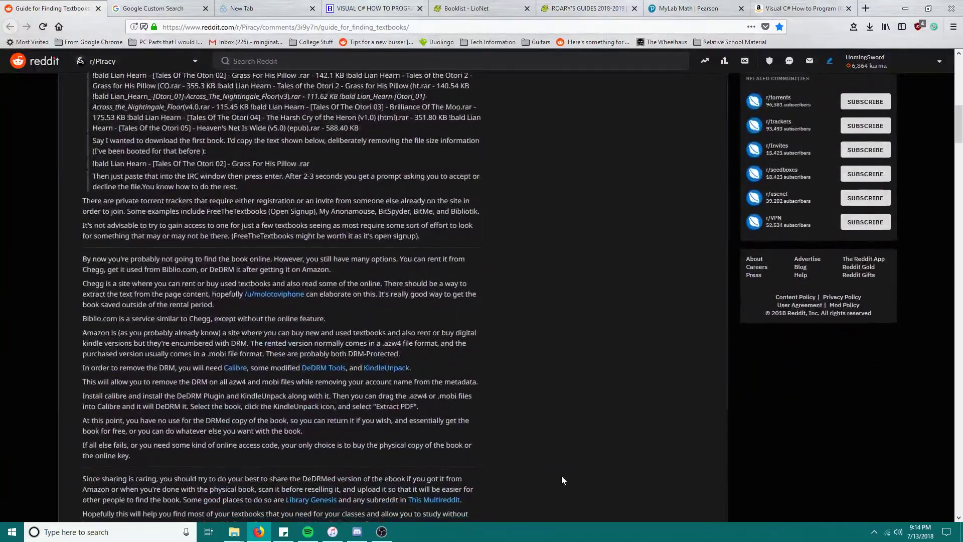
{"action": "scroll", "coordinate": [562, 477], "scroll_direction": "up", "scroll_amount": 12}
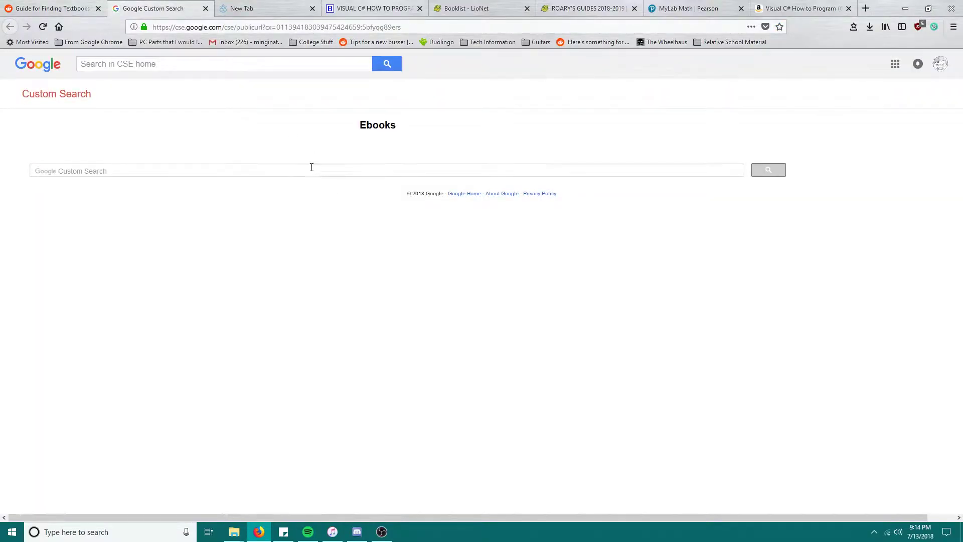
Step: Start typing 'Chocolate War Robert Cormier' into the Ebooks search box, fixing a typo in the author's name
{"action": "left_click", "coordinate": [312, 167]}
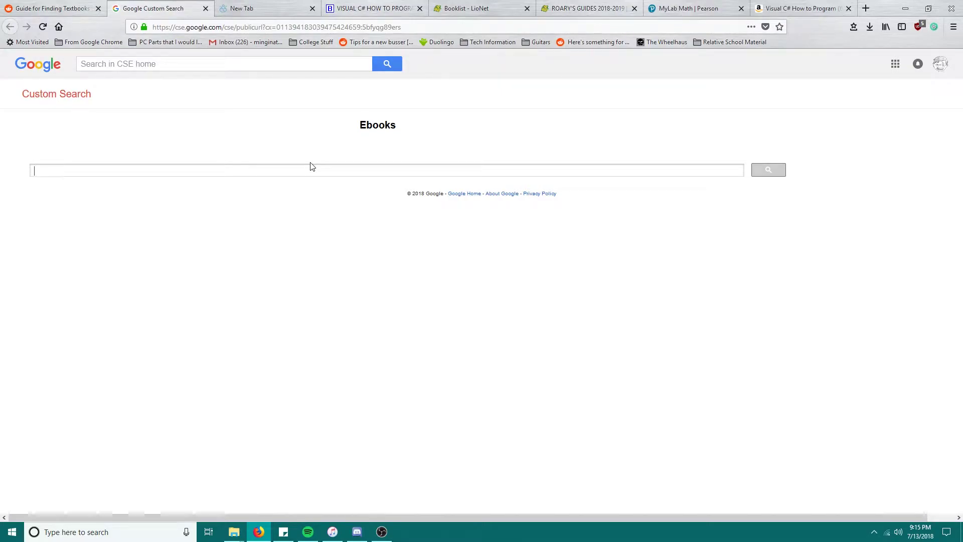
{"action": "type", "text": "Chocolate War Robve"}
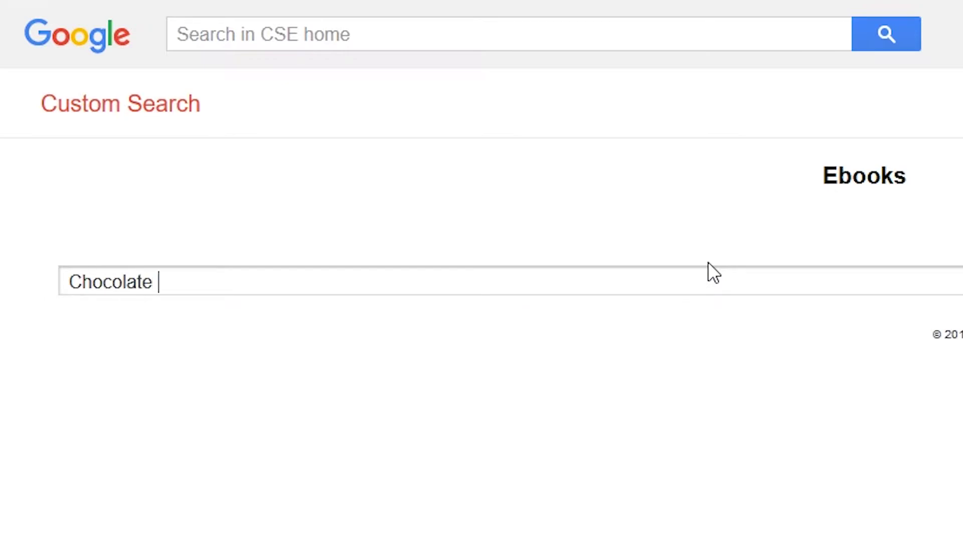
{"action": "key", "text": "BackSpace"}
{"action": "key", "text": "BackSpace"}
Step: Run the 'Chocolate War Robert Cormier' search and open The Chocolate War (Chocolate War #1) result
{"action": "type", "text": "ert Cormier"}
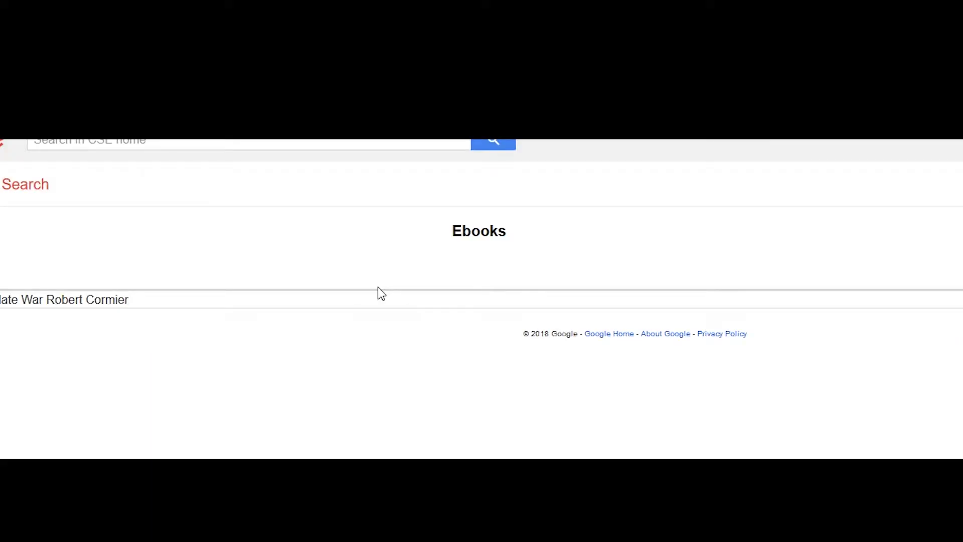
{"action": "key", "text": "Return"}
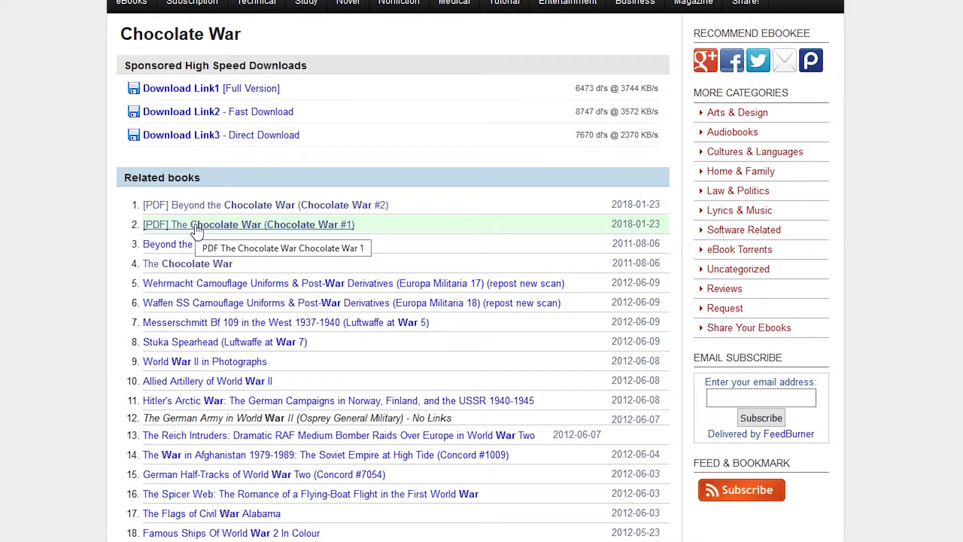
{"action": "left_click", "coordinate": [197, 230]}
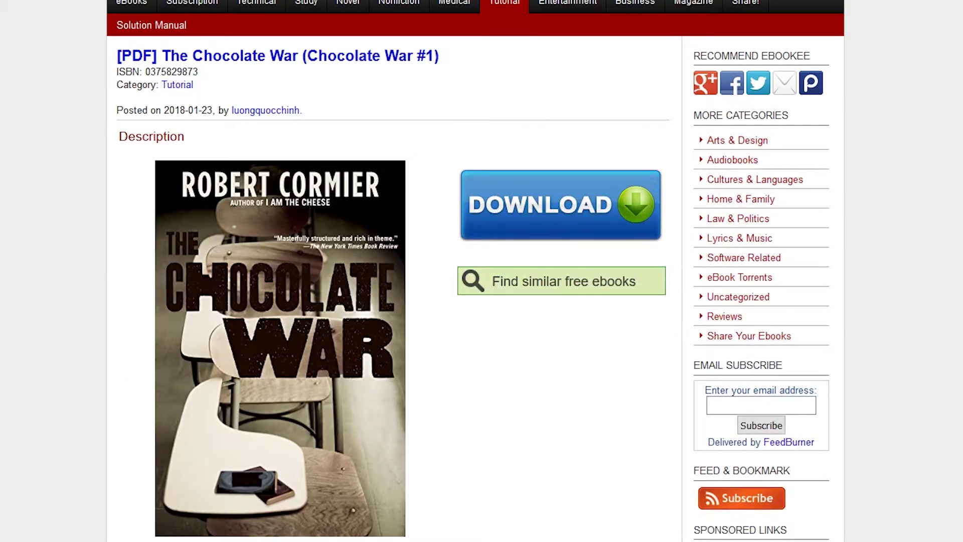
Step: Scroll the book page to 'The Chocolate War (Chocolate War #1).pdf' download link
{"action": "scroll", "coordinate": [475, 271], "scroll_direction": "down", "scroll_amount": 3}
{"action": "scroll", "coordinate": [476, 271], "scroll_direction": "up", "scroll_amount": 2}
{"action": "scroll", "coordinate": [56, 314], "scroll_direction": "down", "scroll_amount": 4}
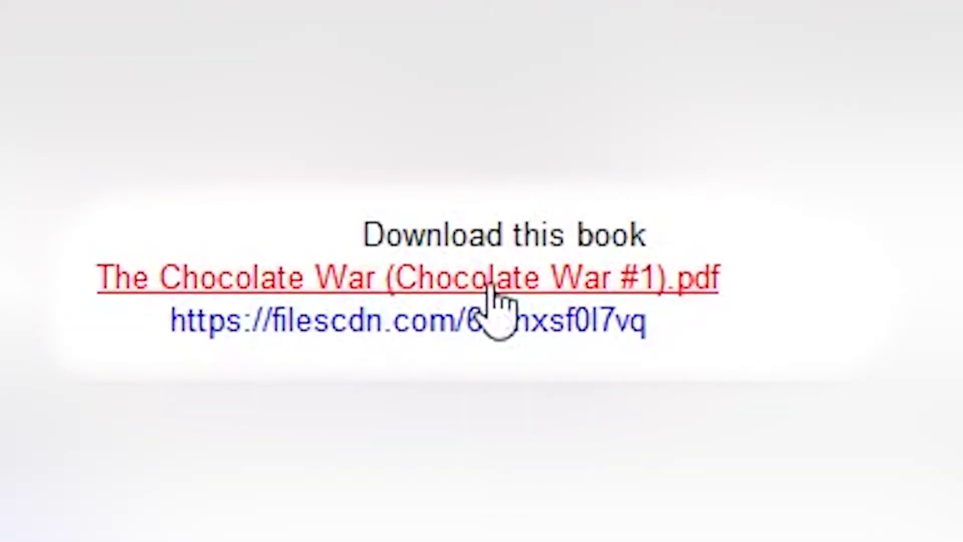
Step: Follow the book's .pdf link through Shorte.st and skip the ad to reach Filescdn
{"action": "left_click", "coordinate": [490, 289]}
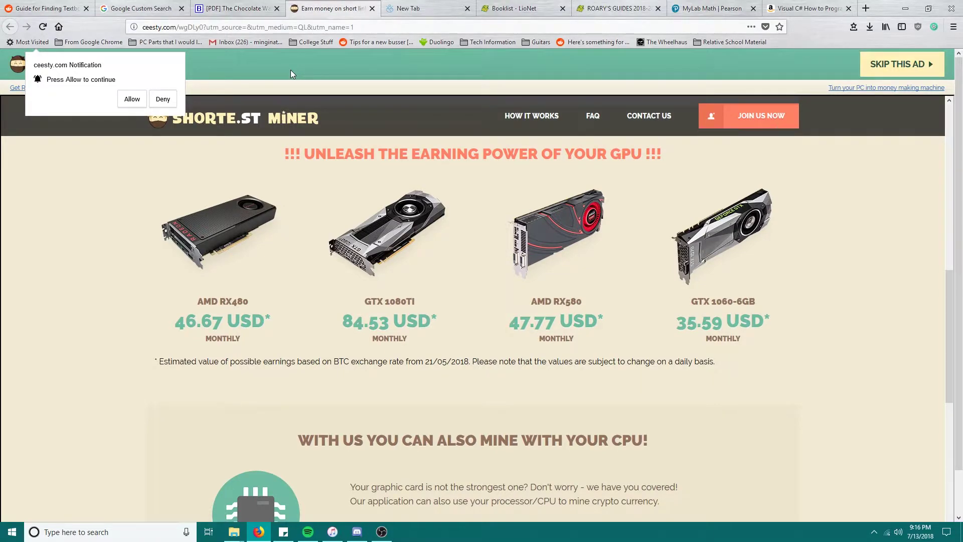
{"action": "scroll", "coordinate": [643, 378], "scroll_direction": "down", "scroll_amount": 6}
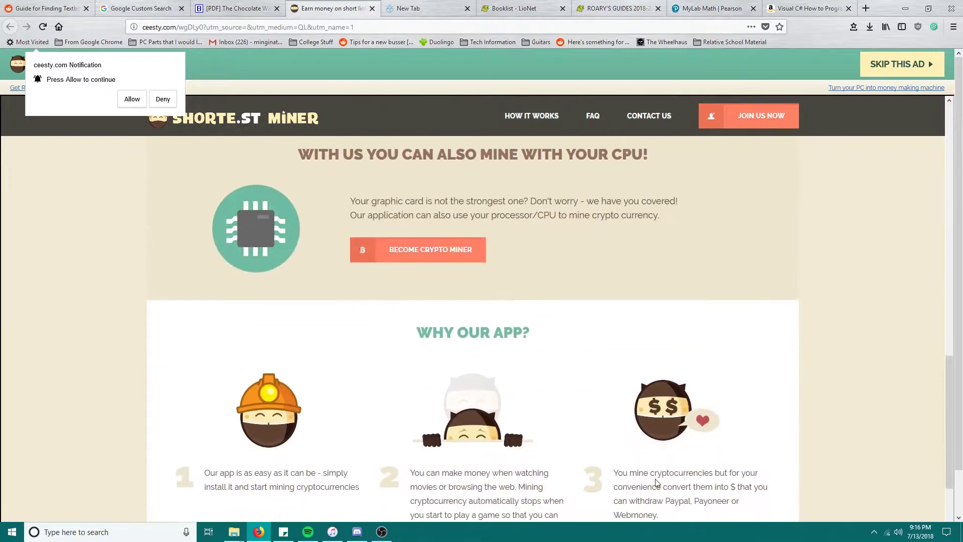
{"action": "scroll", "coordinate": [886, 199], "scroll_direction": "up", "scroll_amount": 6}
{"action": "scroll", "coordinate": [648, 280], "scroll_direction": "down", "scroll_amount": 6}
{"action": "scroll", "coordinate": [757, 338], "scroll_direction": "up", "scroll_amount": 10}
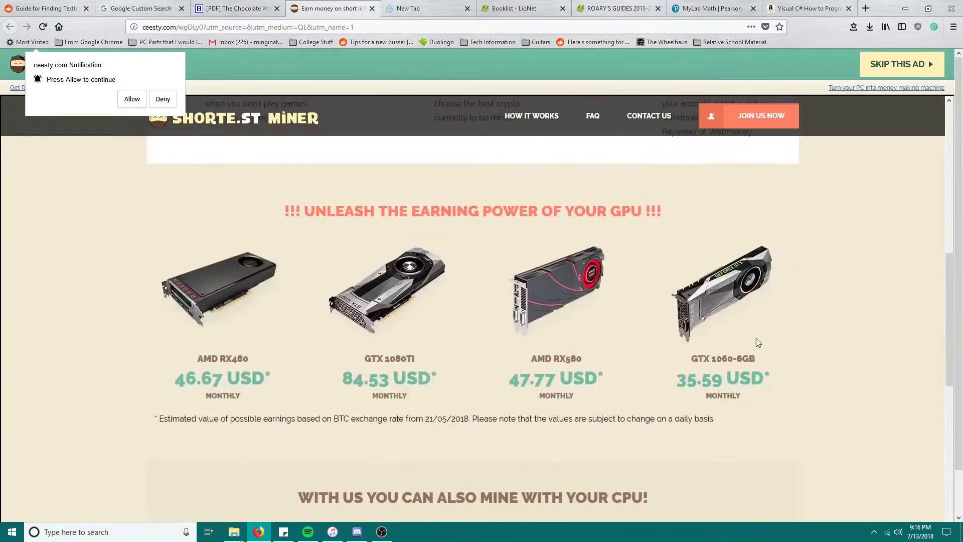
{"action": "scroll", "coordinate": [846, 221], "scroll_direction": "down", "scroll_amount": 3}
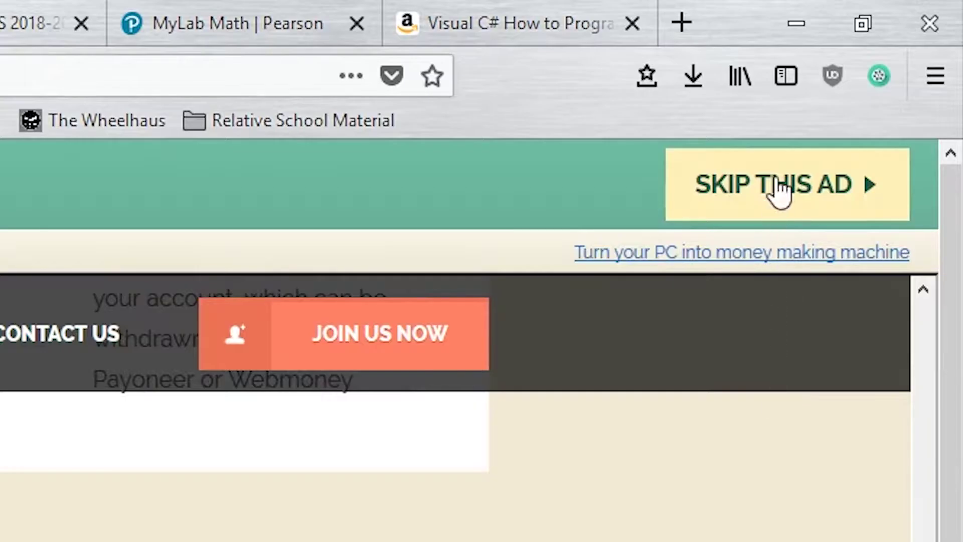
{"action": "left_click", "coordinate": [898, 65]}
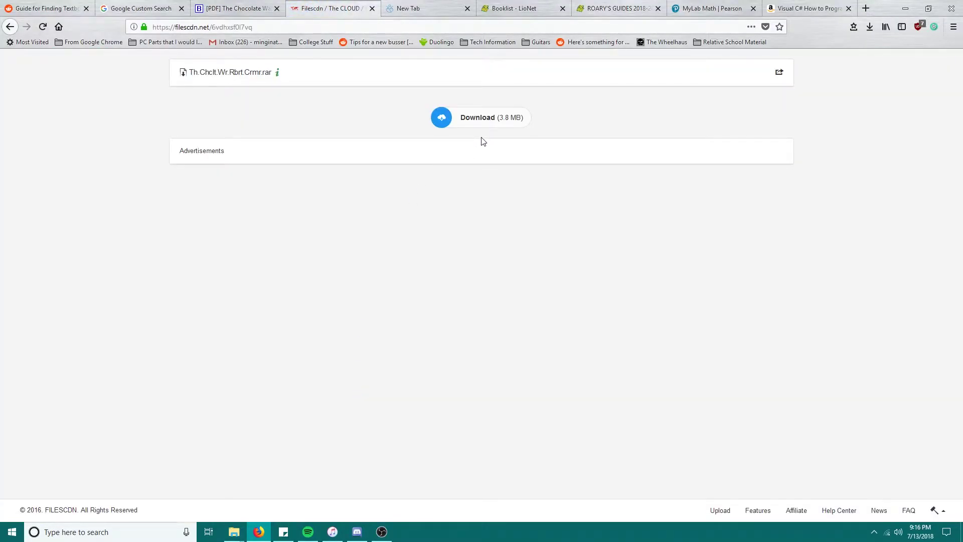
Step: Request the 3.8 MB rar download, cancel the save prompt, and open the eBooks folder
{"action": "left_click", "coordinate": [443, 120]}
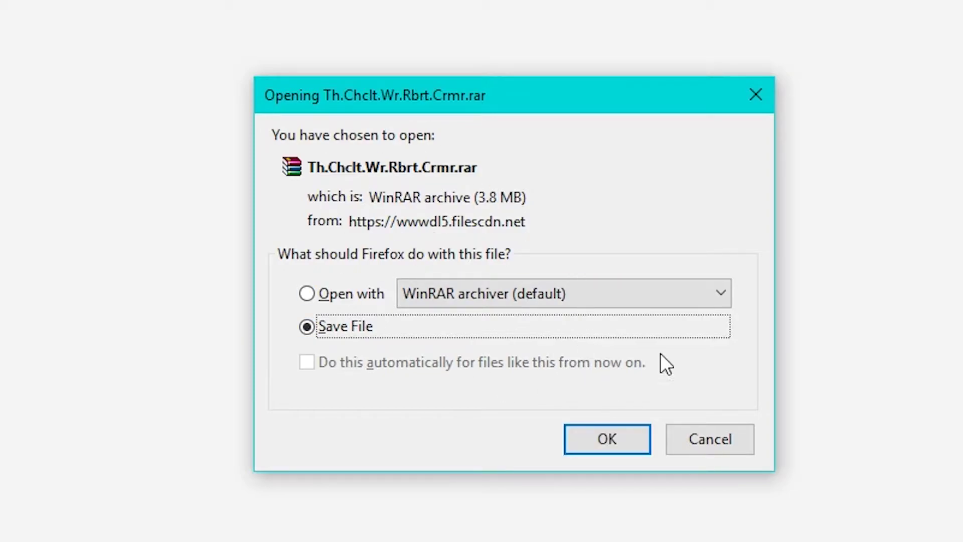
{"action": "left_click", "coordinate": [723, 447]}
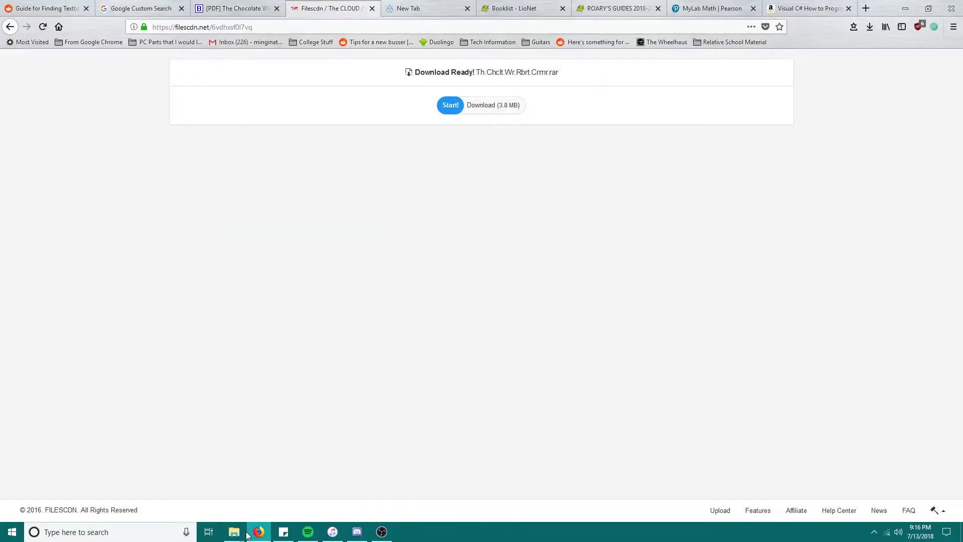
{"action": "mouse_move", "coordinate": [233, 530]}
{"action": "left_click", "coordinate": [217, 483]}
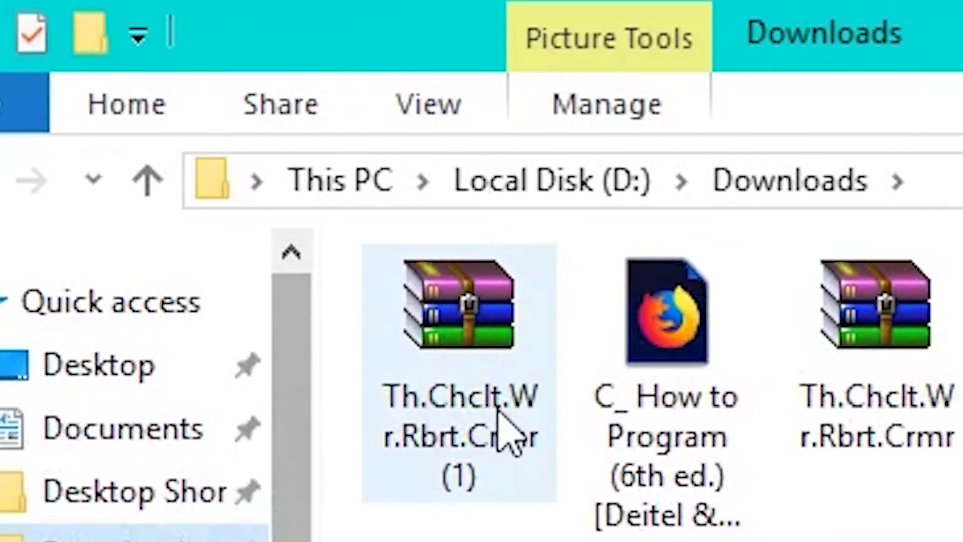
Step: Open the downloaded Chocolate War RAR archive in WinRAR, dismissing the licence reminder
{"action": "left_click", "coordinate": [270, 162]}
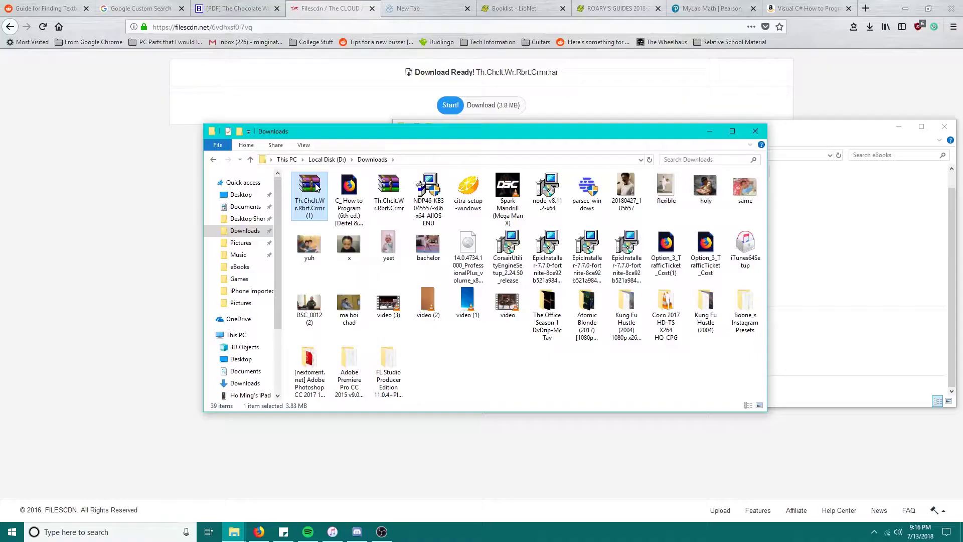
{"action": "key", "text": "Return"}
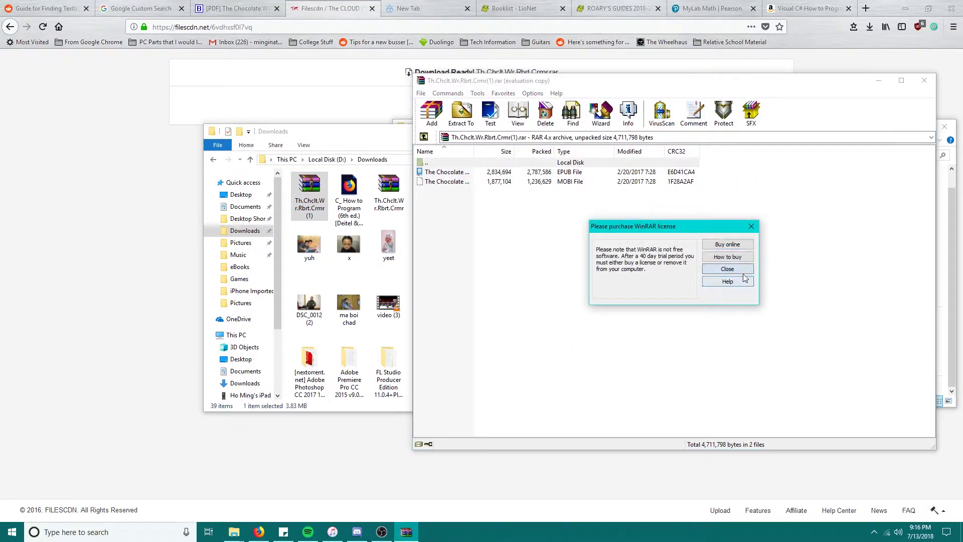
{"action": "left_click", "coordinate": [729, 269]}
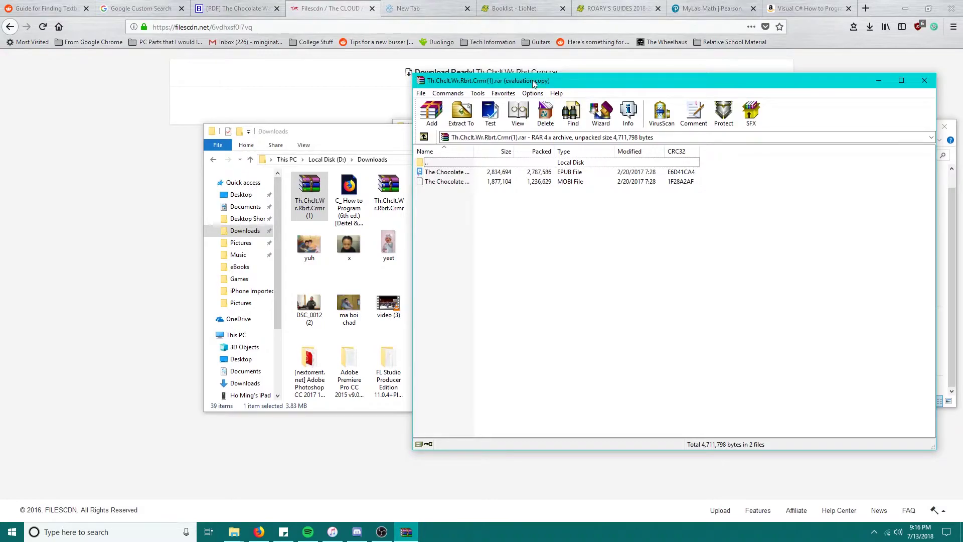
Step: Copy The Chocolate War EPUB from the archive into eBooks, replacing the existing copy
{"action": "left_click_drag", "start_coordinate": [539, 80], "coordinate": [225, 103]}
{"action": "left_click", "coordinate": [777, 204]}
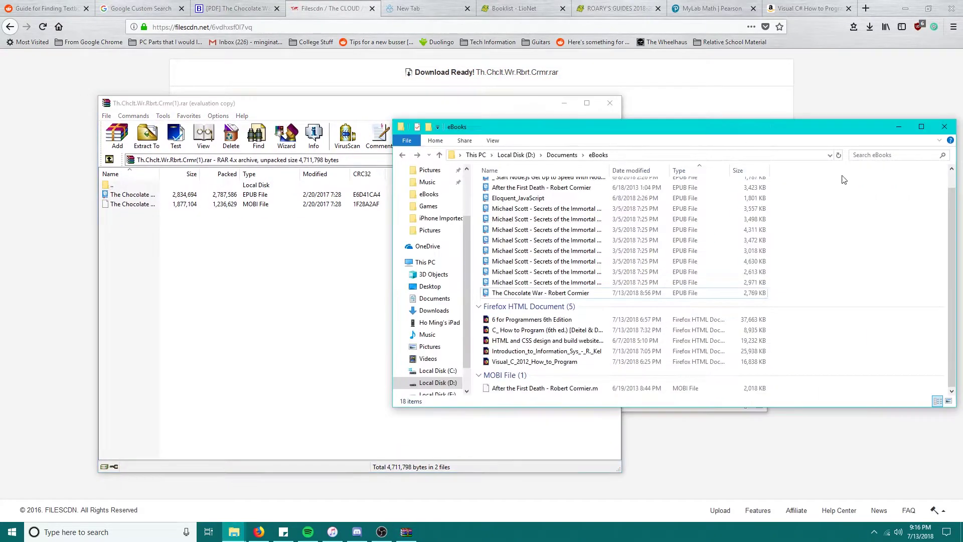
{"action": "left_click", "coordinate": [209, 233]}
{"action": "left_click", "coordinate": [158, 195]}
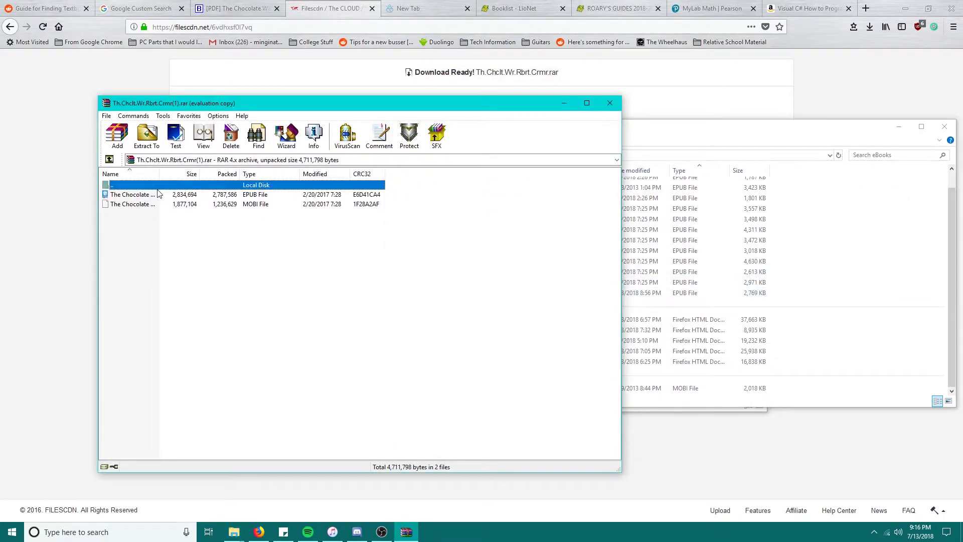
{"action": "left_click", "coordinate": [833, 258]}
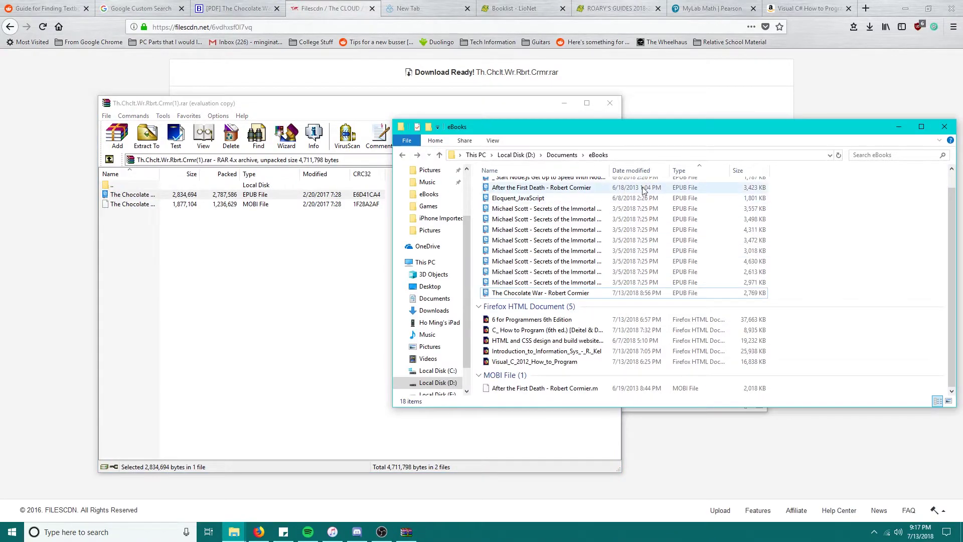
{"action": "left_click", "coordinate": [279, 103]}
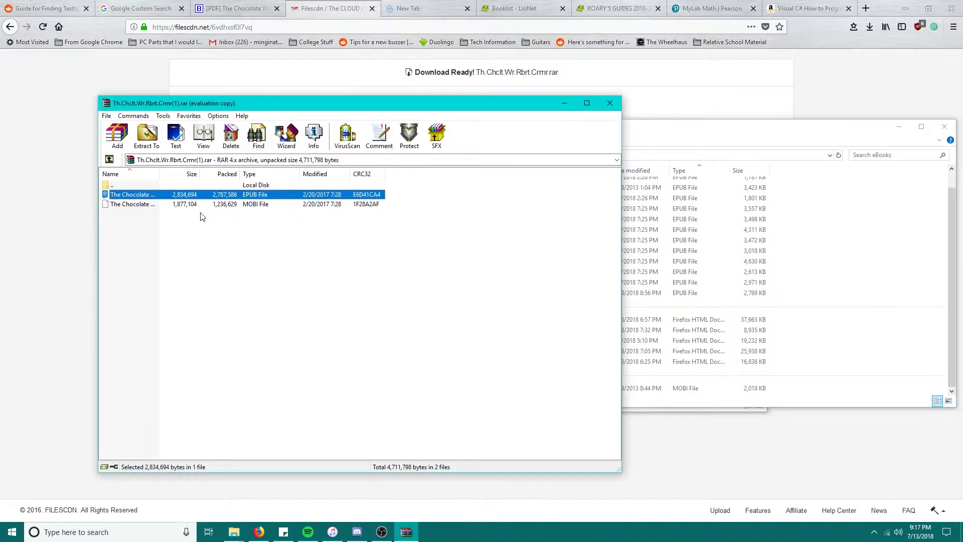
{"action": "left_click_drag", "start_coordinate": [156, 195], "coordinate": [832, 272]}
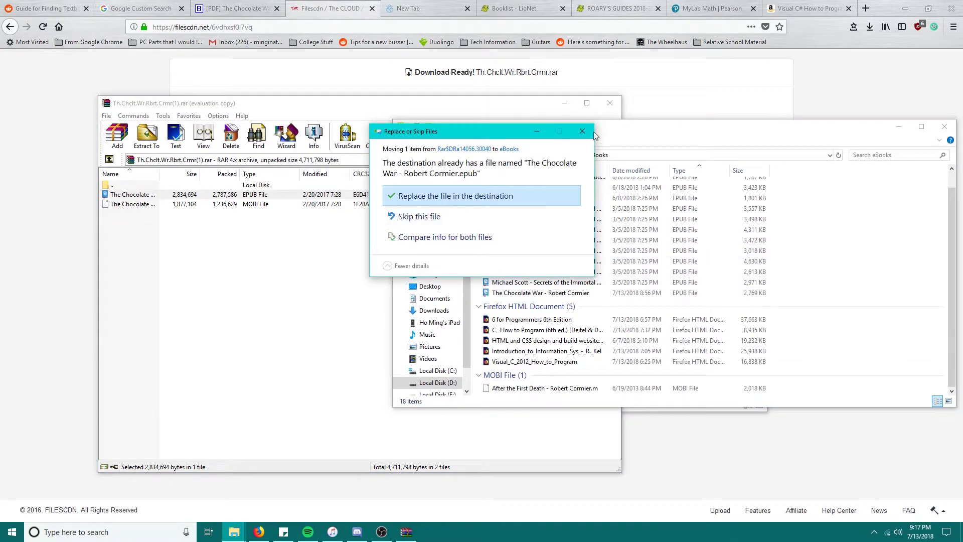
{"action": "left_click", "coordinate": [582, 131]}
Step: Close the archive and select The Chocolate War EPUB in the eBooks folder
{"action": "left_click", "coordinate": [609, 103]}
{"action": "left_click", "coordinate": [327, 138]}
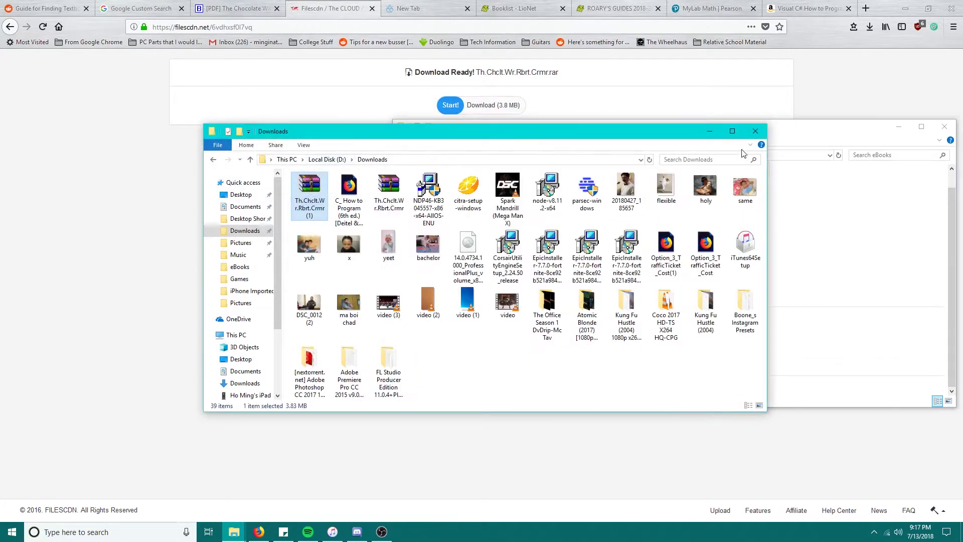
{"action": "left_click", "coordinate": [710, 131]}
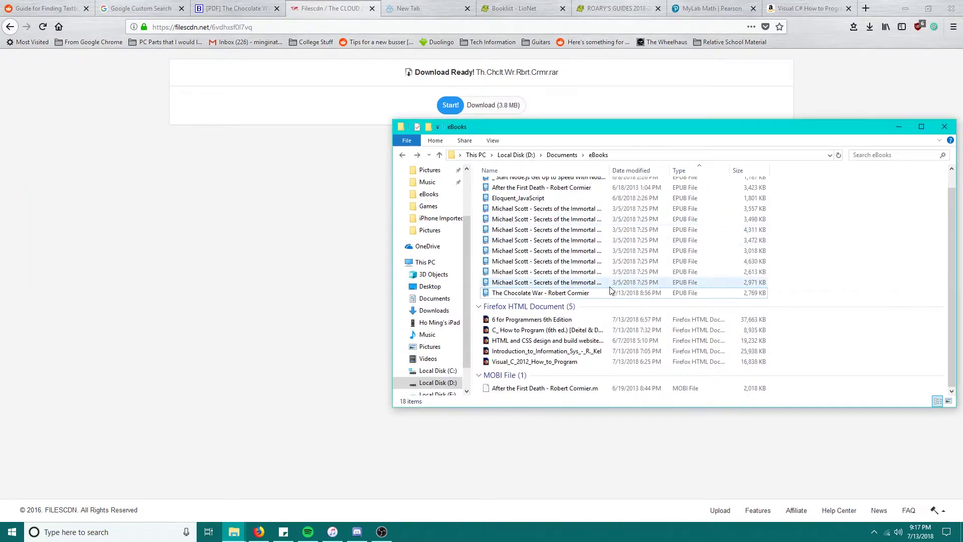
{"action": "left_click", "coordinate": [611, 291]}
Step: Open The Chocolate War EPUB from the eBooks folder to check it, then close the preview
{"action": "left_click", "coordinate": [332, 531]}
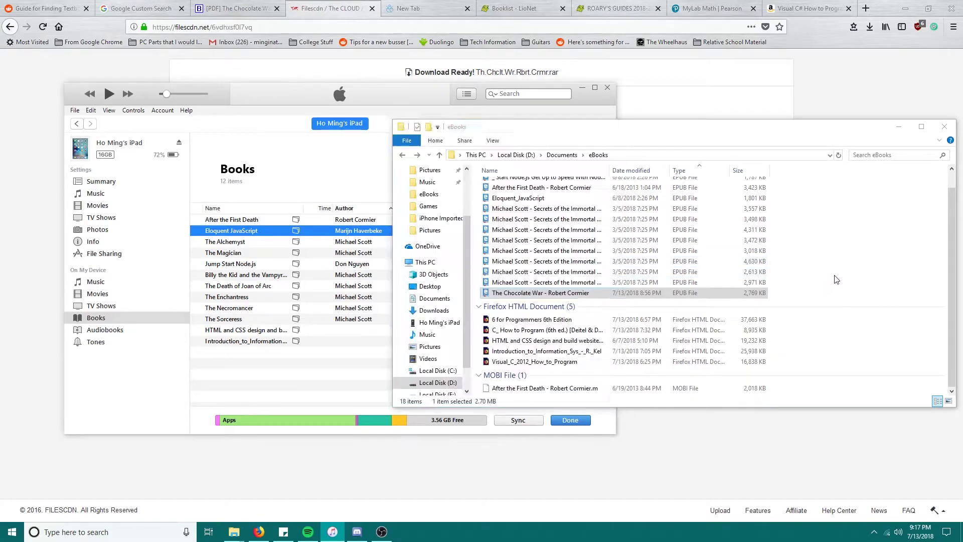
{"action": "left_click", "coordinate": [634, 293]}
{"action": "double_click", "coordinate": [583, 295]}
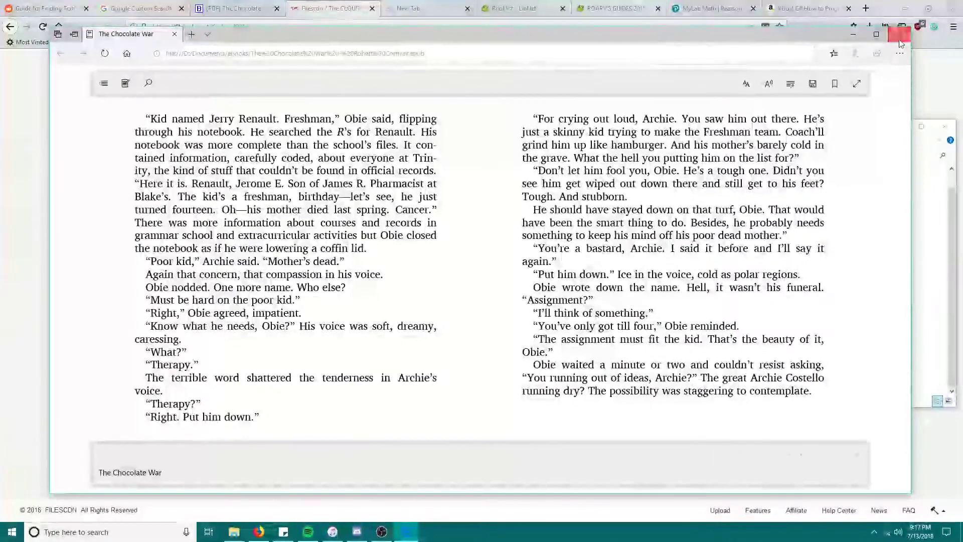
{"action": "key", "text": "alt+F4"}
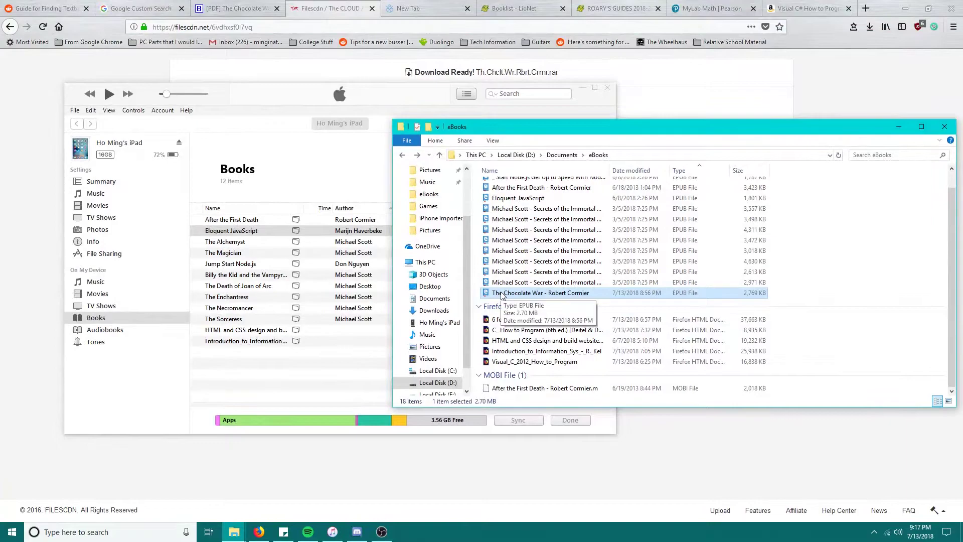
Step: Drag The Chocolate War EPUB onto the iPad's Books list and watch it sync to 13 items
{"action": "left_click_drag", "start_coordinate": [502, 295], "coordinate": [251, 260]}
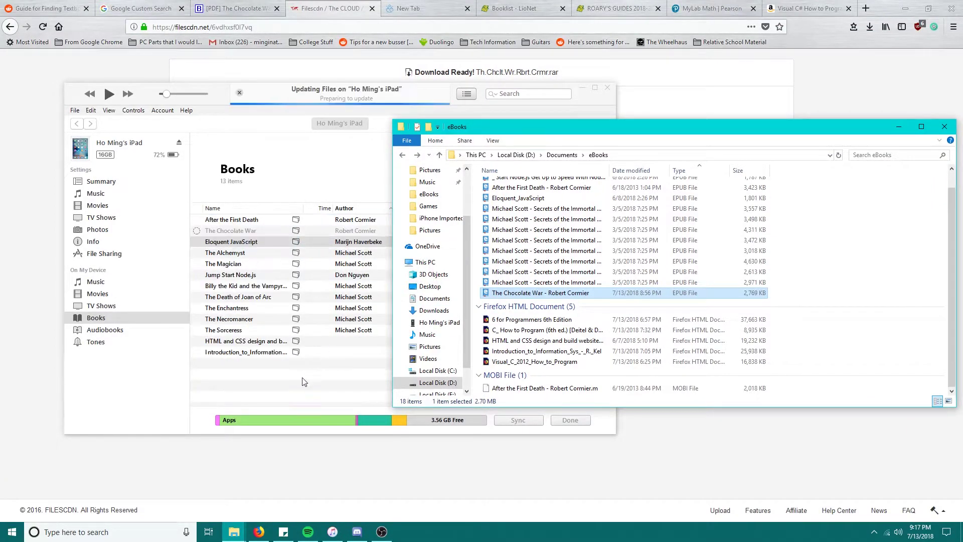
{"action": "left_click", "coordinate": [303, 382]}
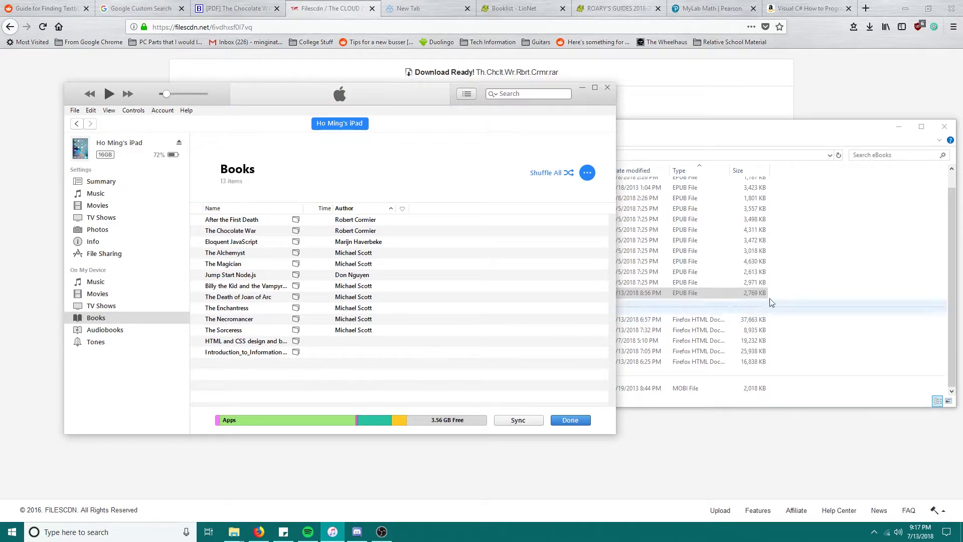
{"action": "left_click", "coordinate": [834, 284]}
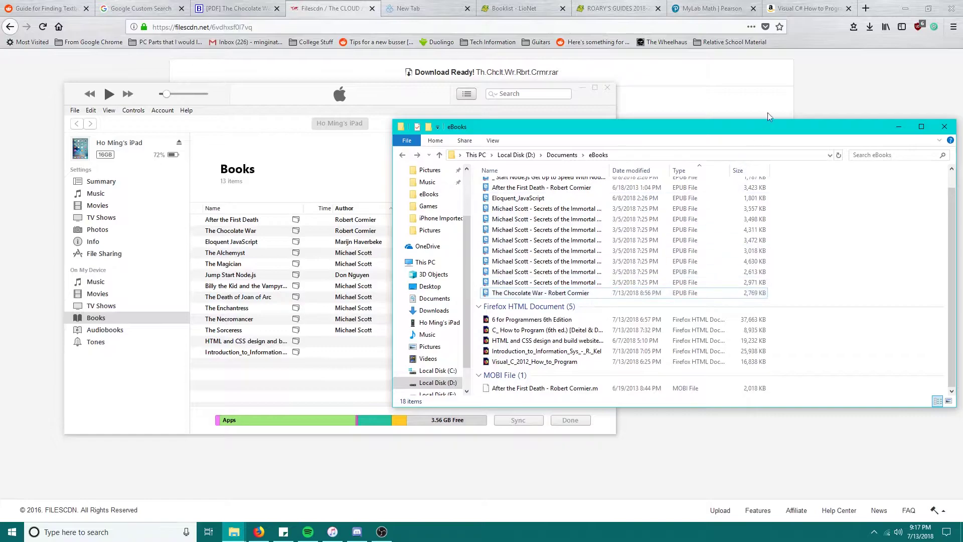
Step: Return to the Ebookee tab in Firefox and clear its search box
{"action": "left_click", "coordinate": [835, 87]}
{"action": "left_click", "coordinate": [234, 8]}
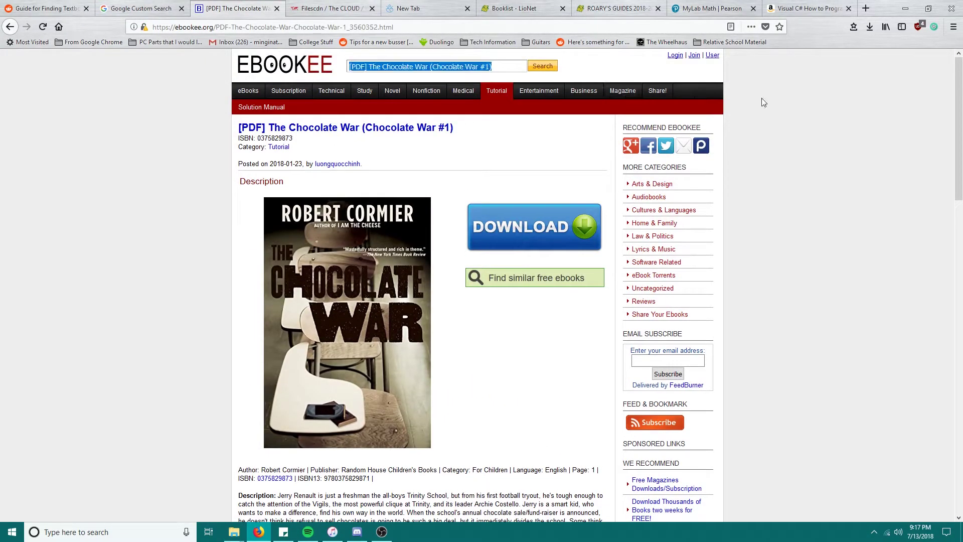
{"action": "key", "text": "BackSpace"}
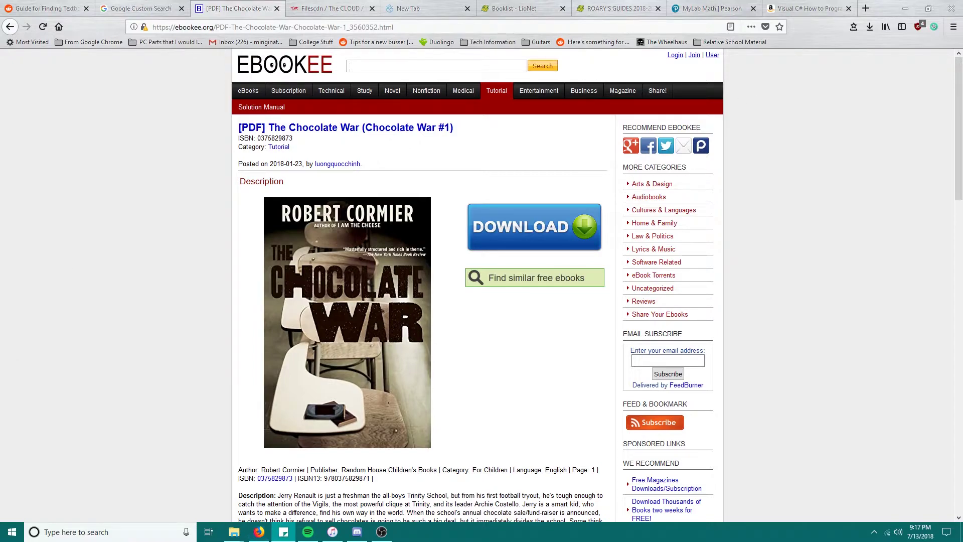
{"action": "key", "text": "Down"}
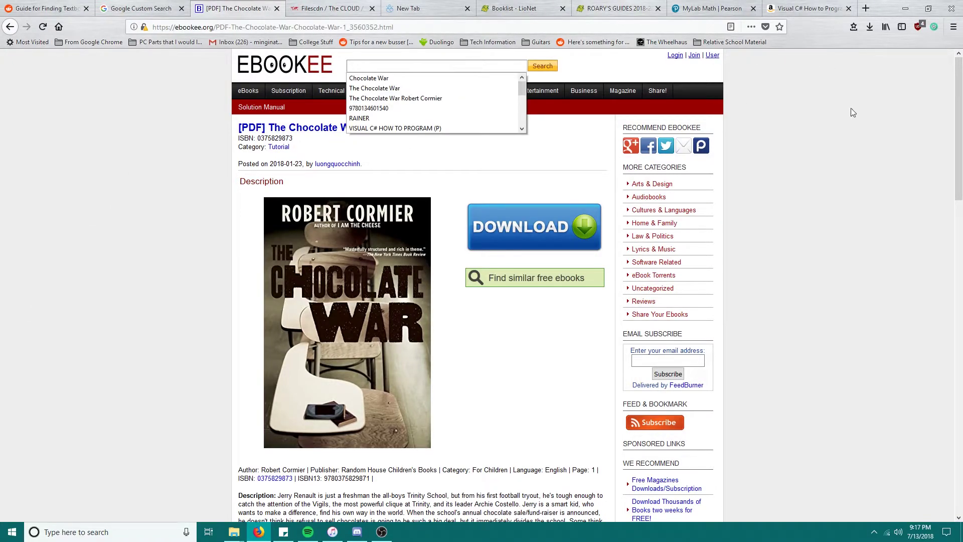
Step: Copy 'VISUAL C# HOW TO PROGRAM (P) DEITEL' from the booklist and search Ebookee for it
{"action": "left_click", "coordinate": [516, 8]}
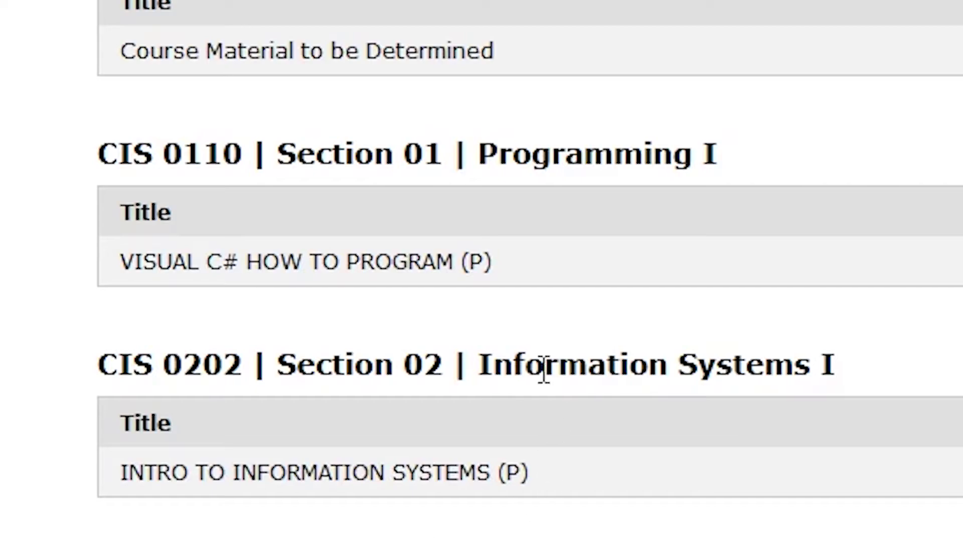
{"action": "left_click_drag", "start_coordinate": [499, 261], "coordinate": [70, 281]}
{"action": "key", "text": "ctrl+c"}
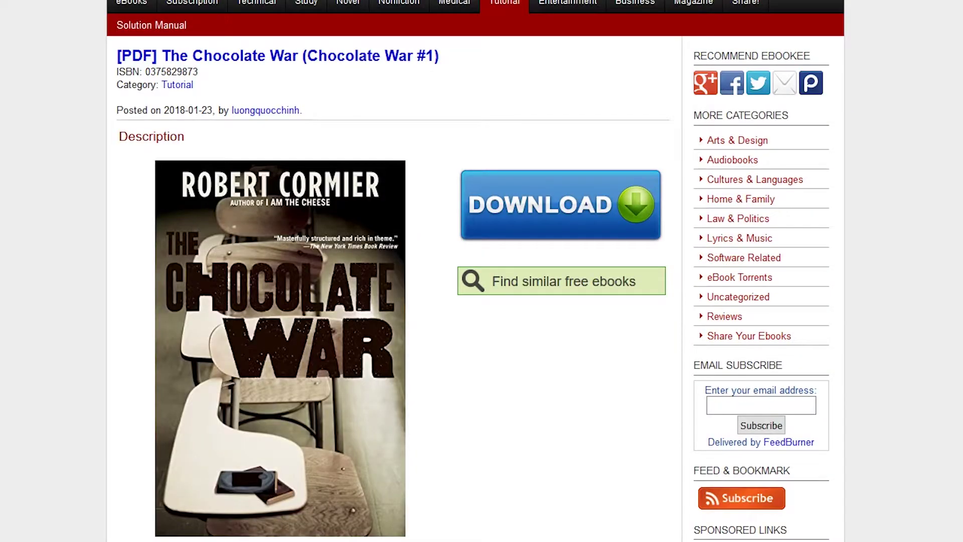
{"action": "left_click", "coordinate": [566, 4]}
{"action": "key", "text": "ctrl+v"}
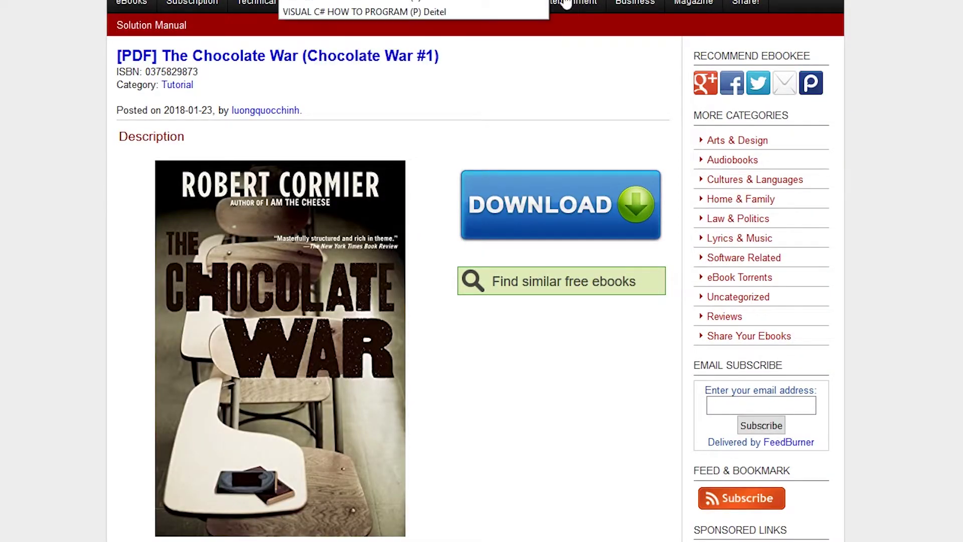
{"action": "left_click", "coordinate": [497, 11]}
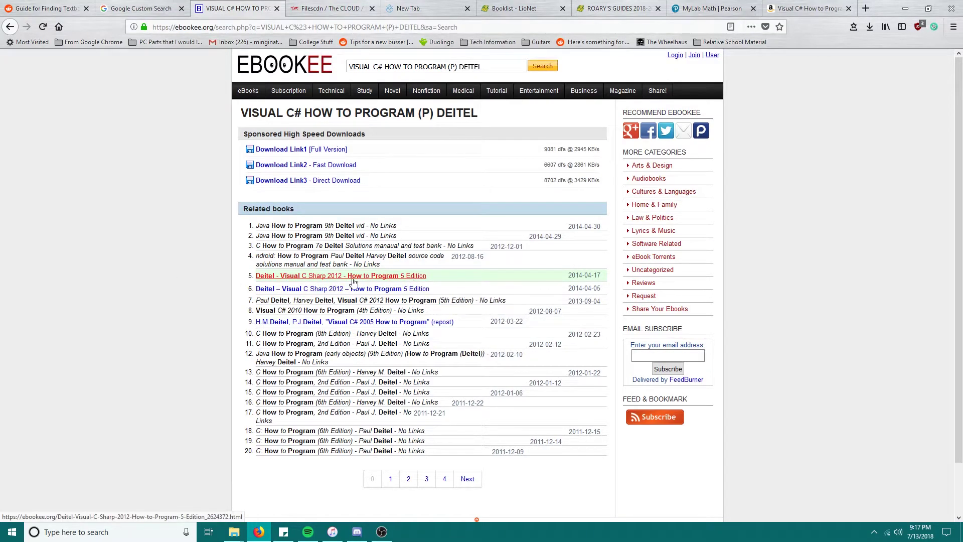
Step: Compare with the book's Amazon listing, then close the Filescdn tab
{"action": "left_click", "coordinate": [820, 6]}
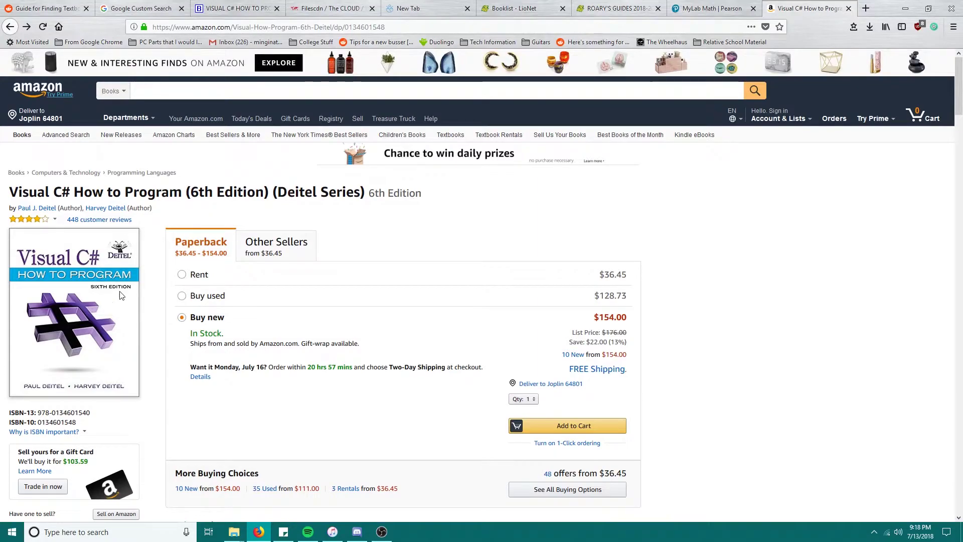
{"action": "left_click", "coordinate": [273, 7]}
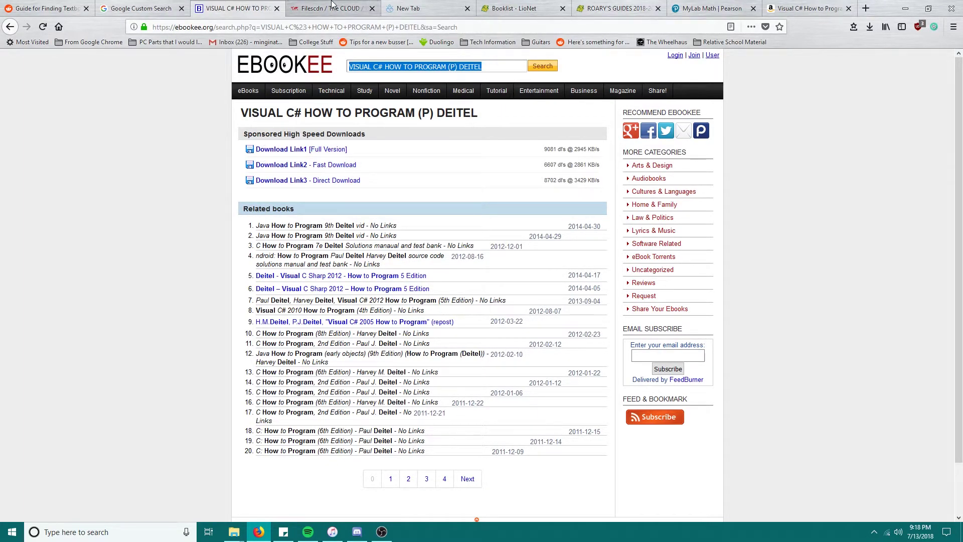
{"action": "left_click", "coordinate": [331, 5]}
{"action": "left_click", "coordinate": [372, 8]}
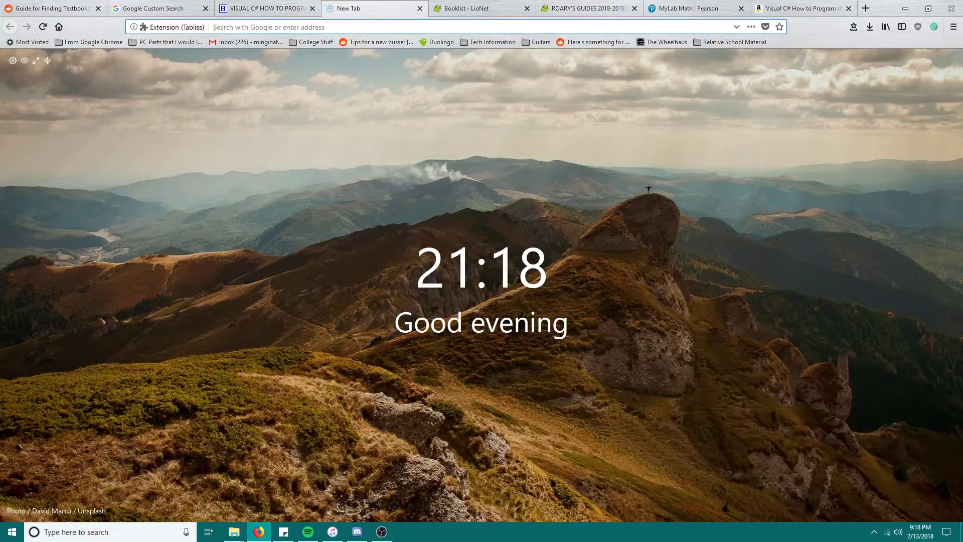
Step: Search Google for 'ext:pdf (VISUAL C# HOW TO PROGRAM (P) DEITEL 6th Edition)'
{"action": "type", "text": "google.com"}
{"action": "key", "text": "Return"}
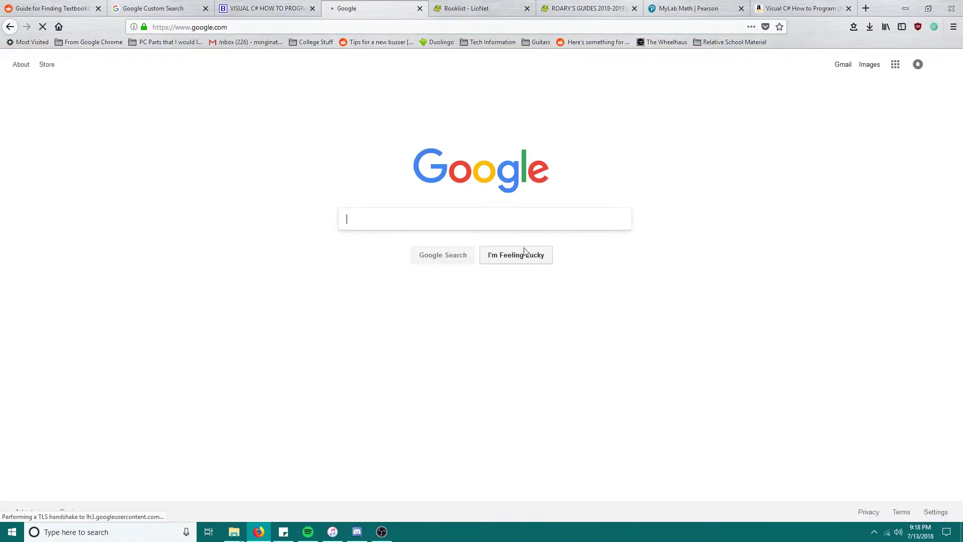
{"action": "left_click", "coordinate": [473, 218]}
{"action": "type", "text": "ext"}
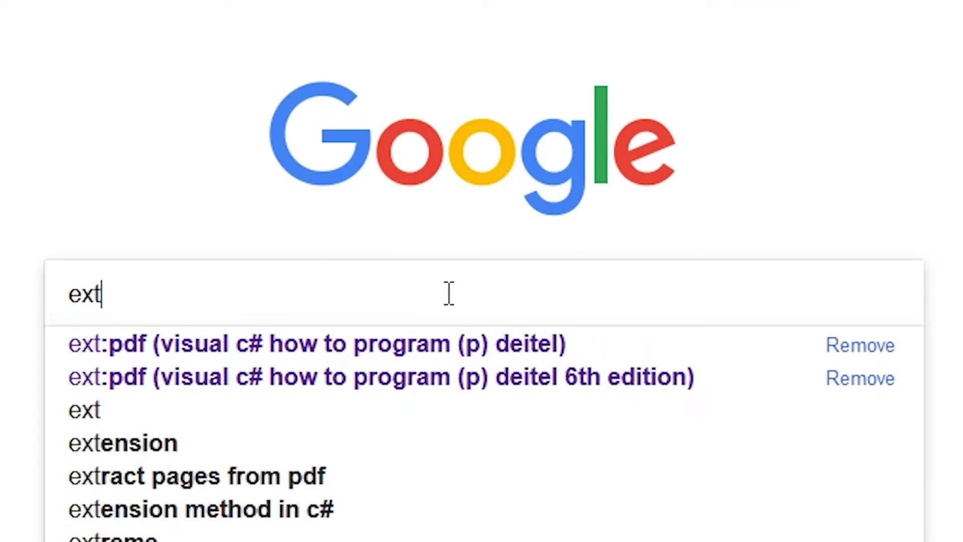
{"action": "type", "text": ":pdf"}
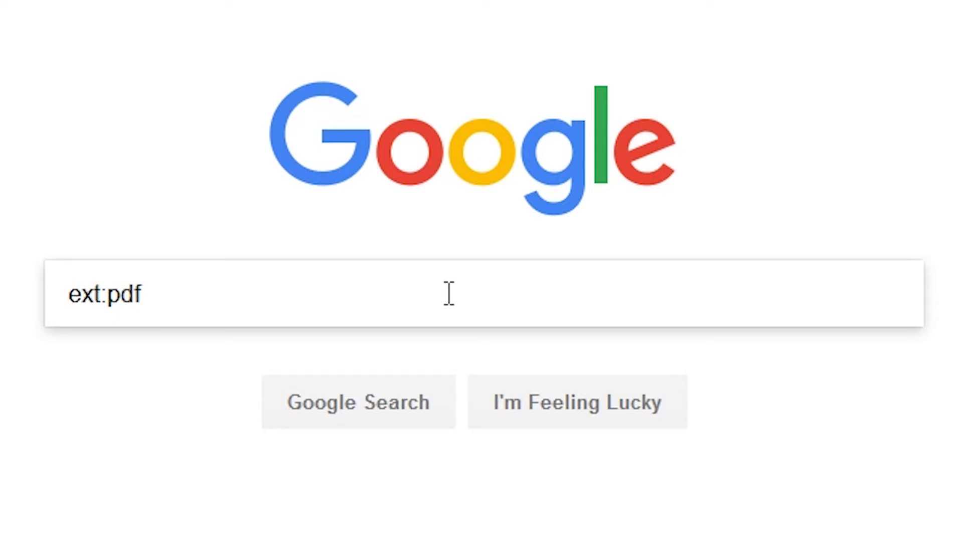
{"action": "type", "text": " ("}
{"action": "key", "text": "ctrl+v"}
{"action": "type", "text": "DEITEL"}
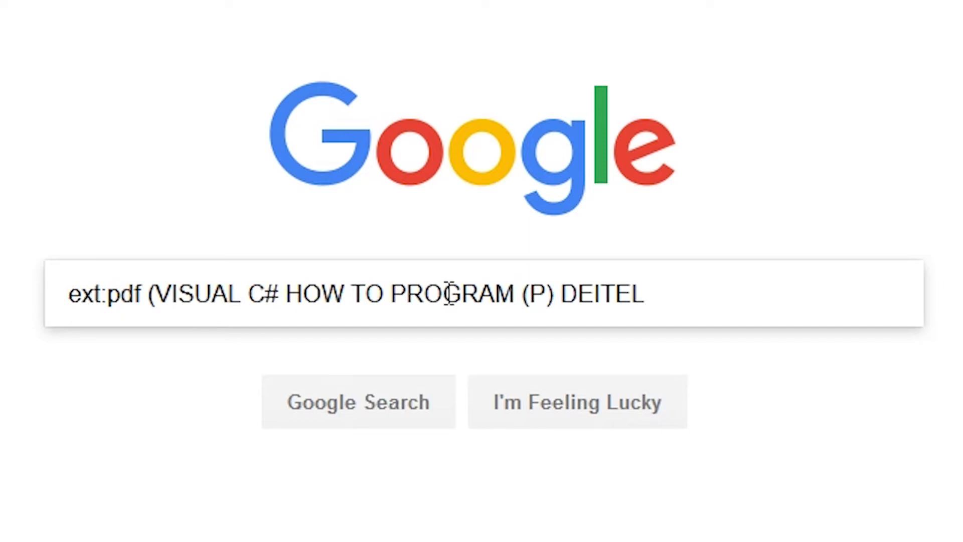
{"action": "type", "text": " 6th"}
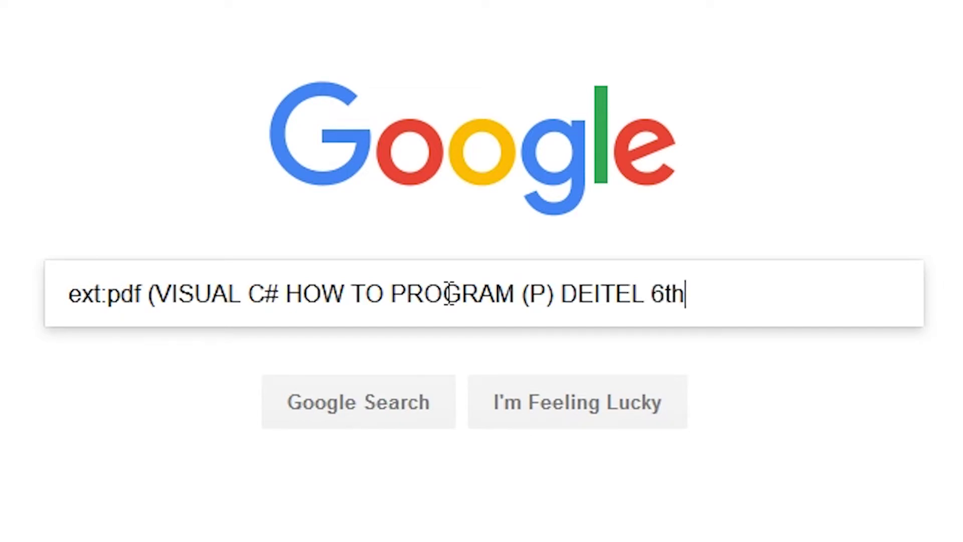
{"action": "type", "text": " Edition"}
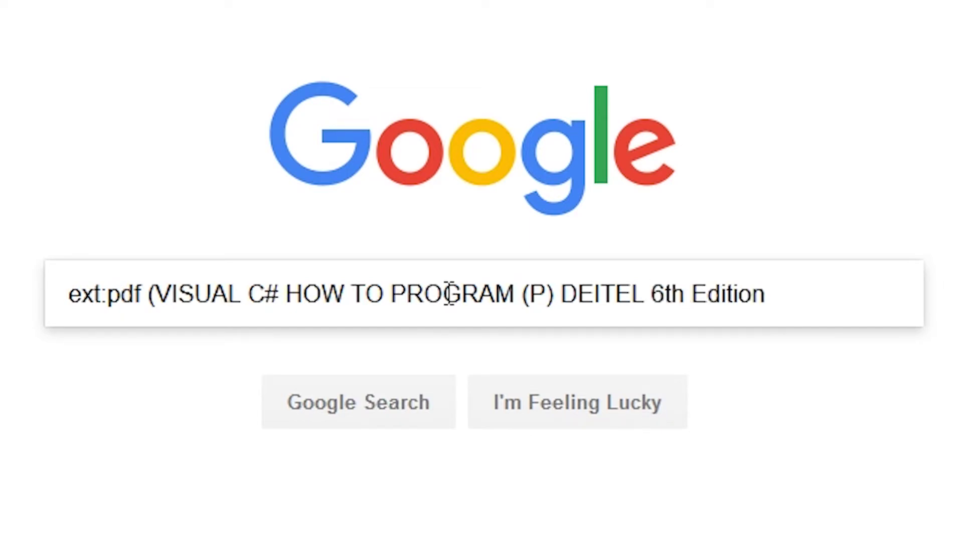
{"action": "type", "text": ")"}
{"action": "key", "text": "Return"}
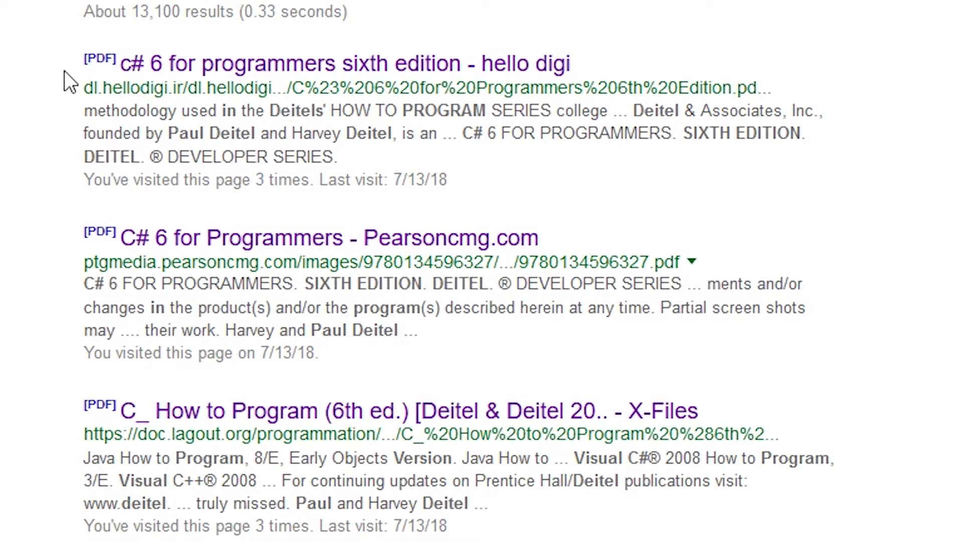
Step: Highlight and compare the titles of the first three PDF search results
{"action": "left_click_drag", "start_coordinate": [64, 70], "coordinate": [590, 53]}
{"action": "left_click", "coordinate": [590, 53]}
{"action": "left_click_drag", "start_coordinate": [542, 238], "coordinate": [105, 238]}
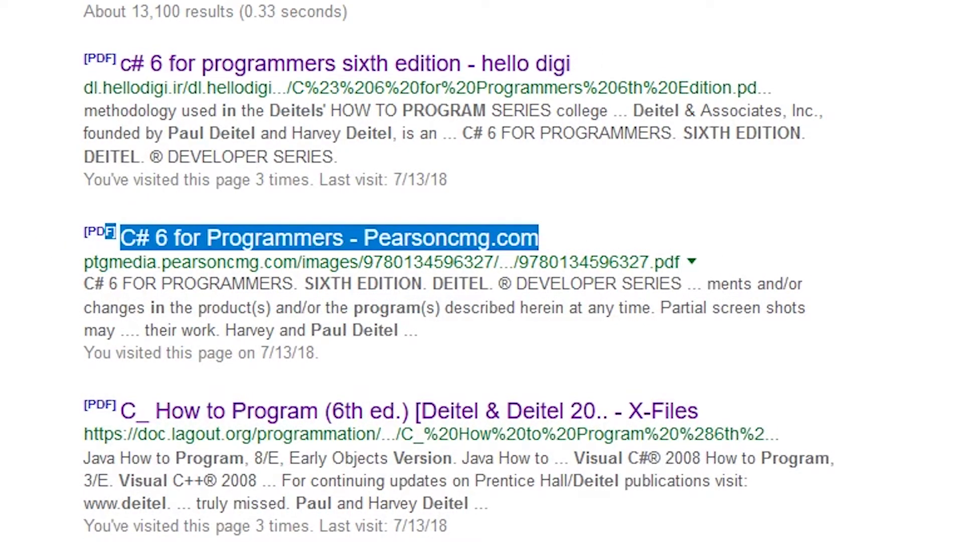
{"action": "left_click", "coordinate": [105, 238]}
{"action": "left_click_drag", "start_coordinate": [83, 58], "coordinate": [570, 243]}
{"action": "left_click", "coordinate": [727, 249]}
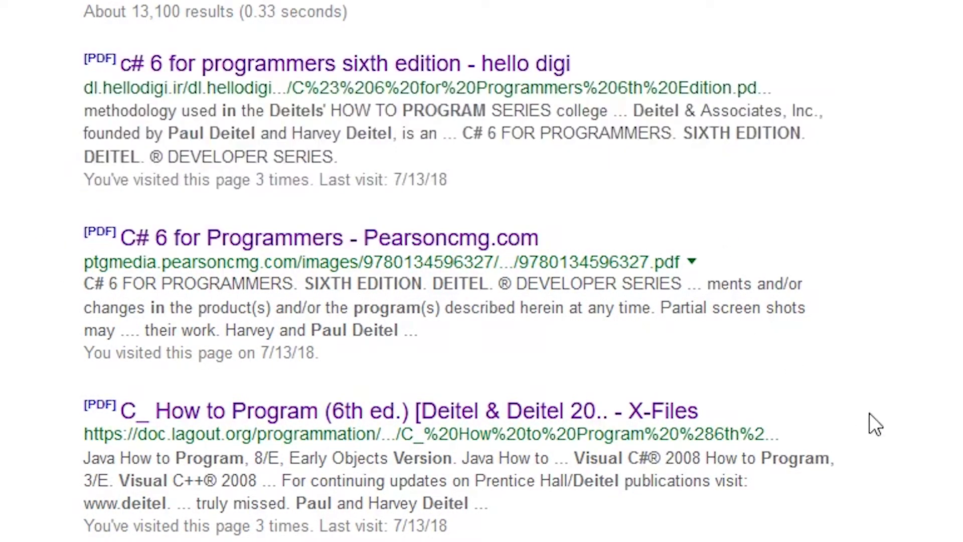
{"action": "left_click_drag", "start_coordinate": [870, 414], "coordinate": [10, 415]}
{"action": "left_click", "coordinate": [7, 415]}
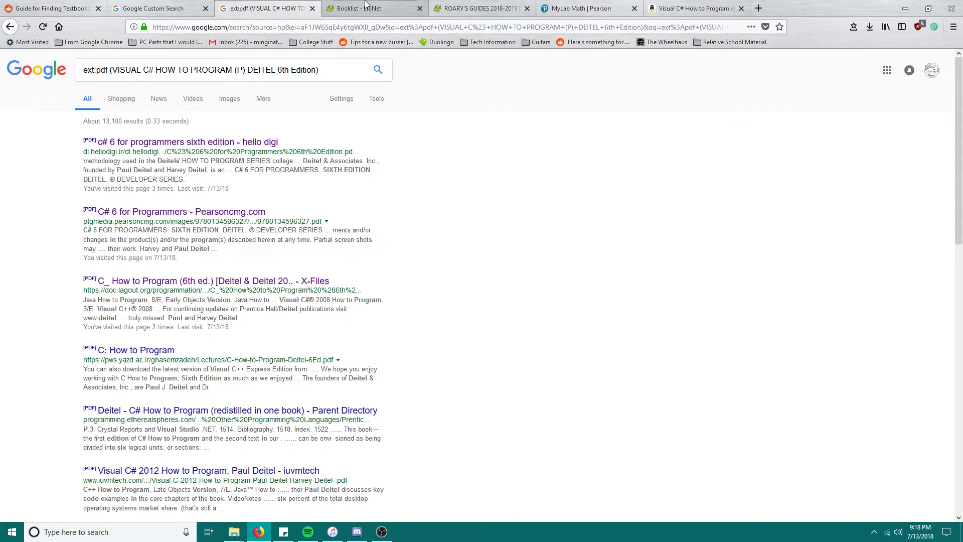
Step: Open the C How to Program 6th edition PDF and scroll back to its cover
{"action": "left_click", "coordinate": [377, 8]}
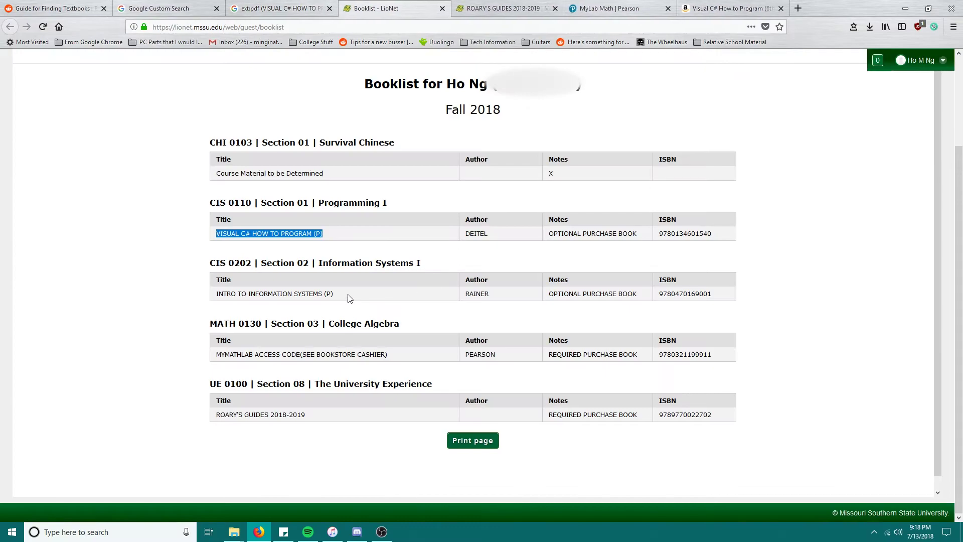
{"action": "left_click", "coordinate": [279, 9]}
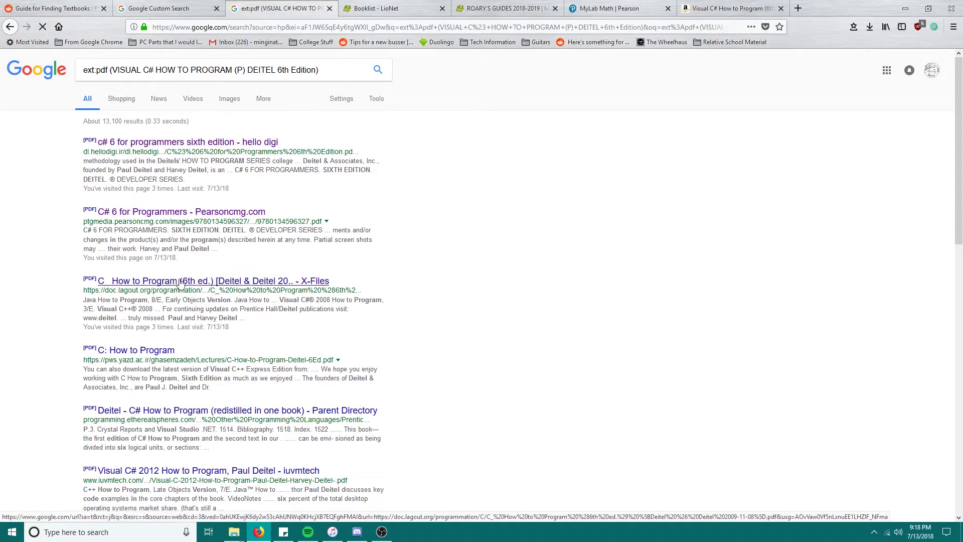
{"action": "left_click", "coordinate": [163, 282]}
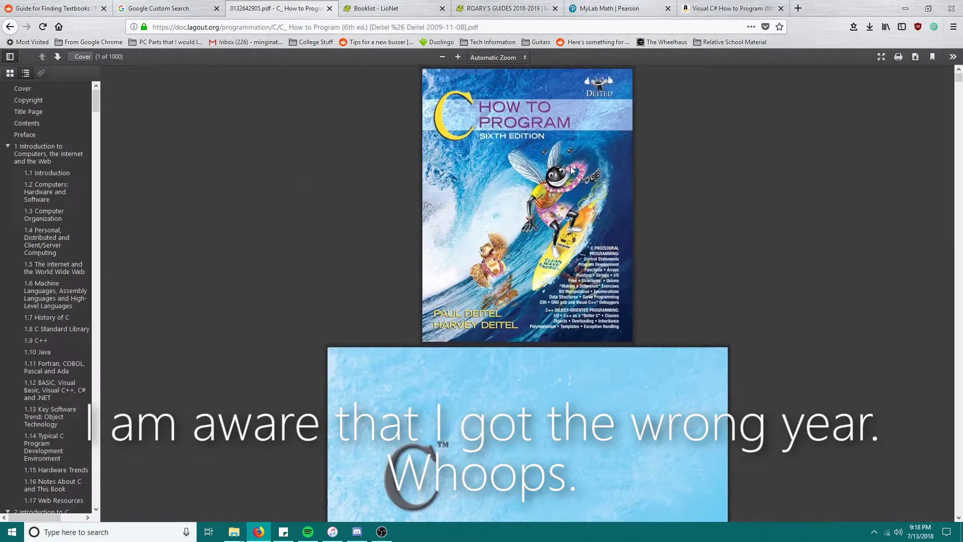
{"action": "scroll", "coordinate": [568, 176], "scroll_direction": "down", "scroll_amount": 10}
{"action": "scroll", "coordinate": [551, 187], "scroll_direction": "up", "scroll_amount": 15}
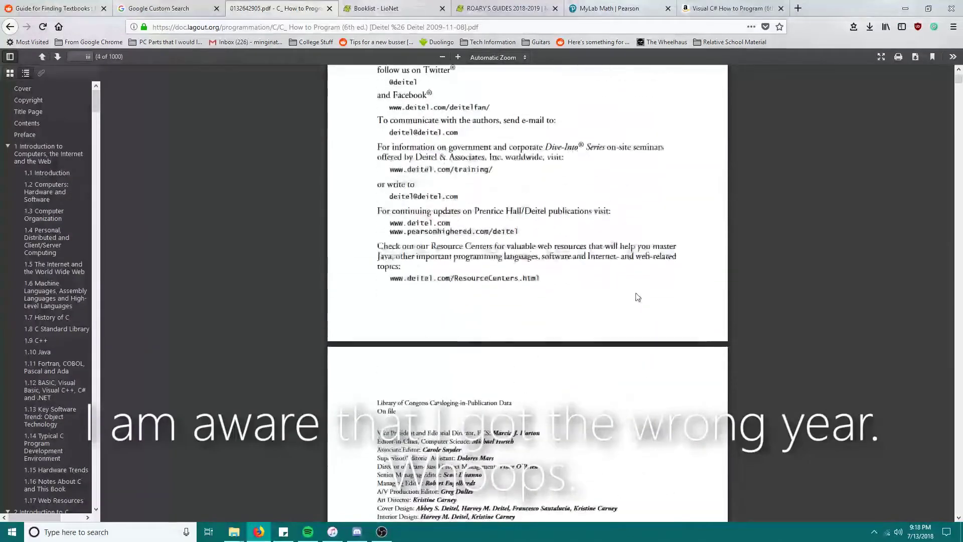
{"action": "scroll", "coordinate": [622, 272], "scroll_direction": "up", "scroll_amount": 8}
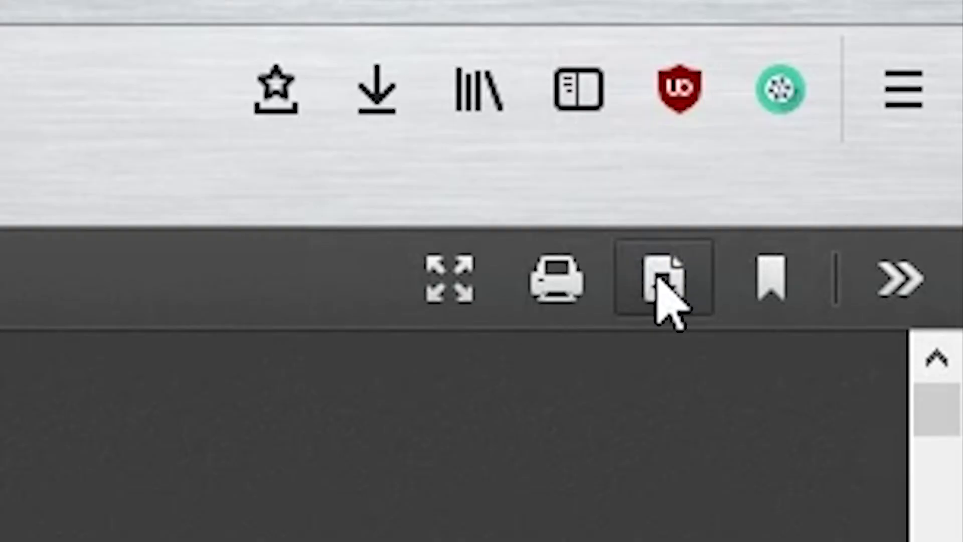
Step: Start downloading the PDF, then cancel the save prompt without saving
{"action": "left_click", "coordinate": [916, 57]}
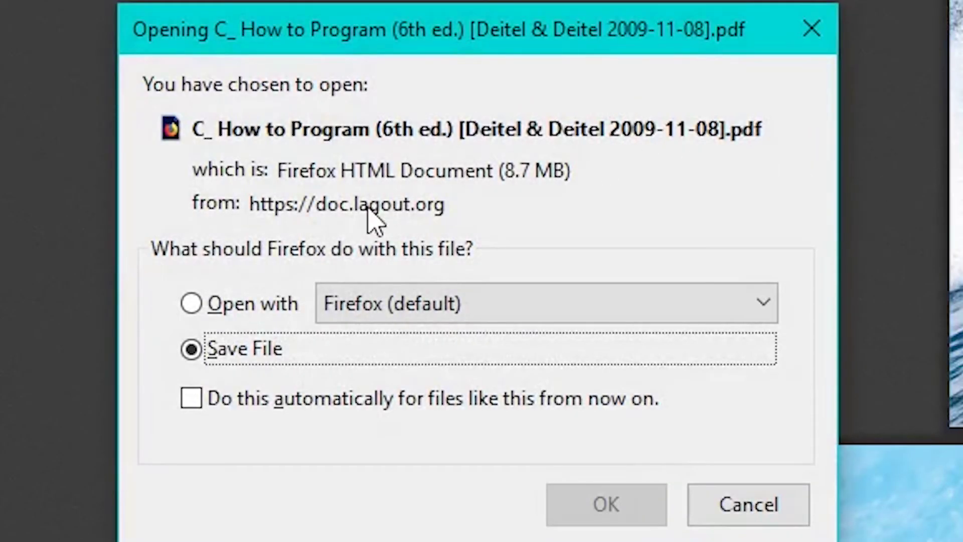
{"action": "left_click", "coordinate": [753, 508]}
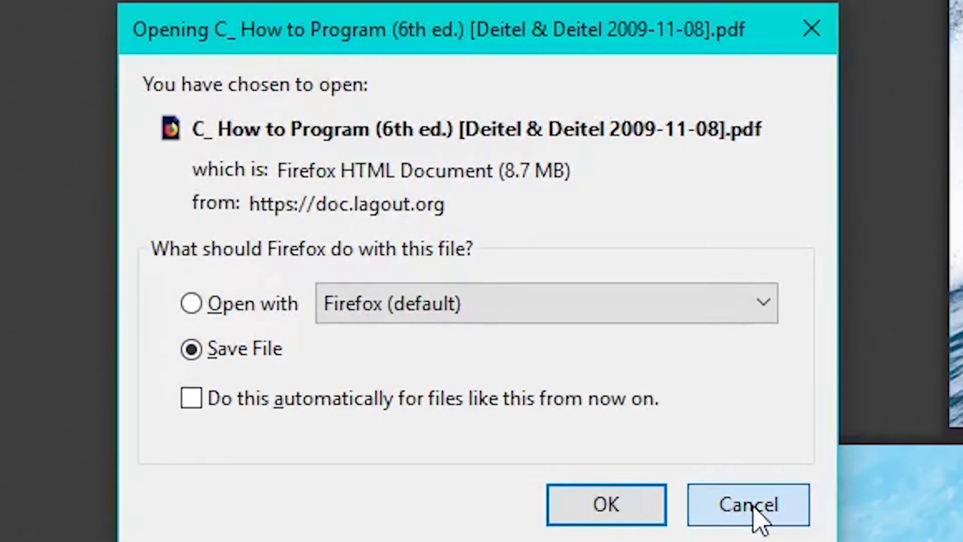
{"action": "left_click", "coordinate": [708, 519]}
{"action": "mouse_move", "coordinate": [234, 531]}
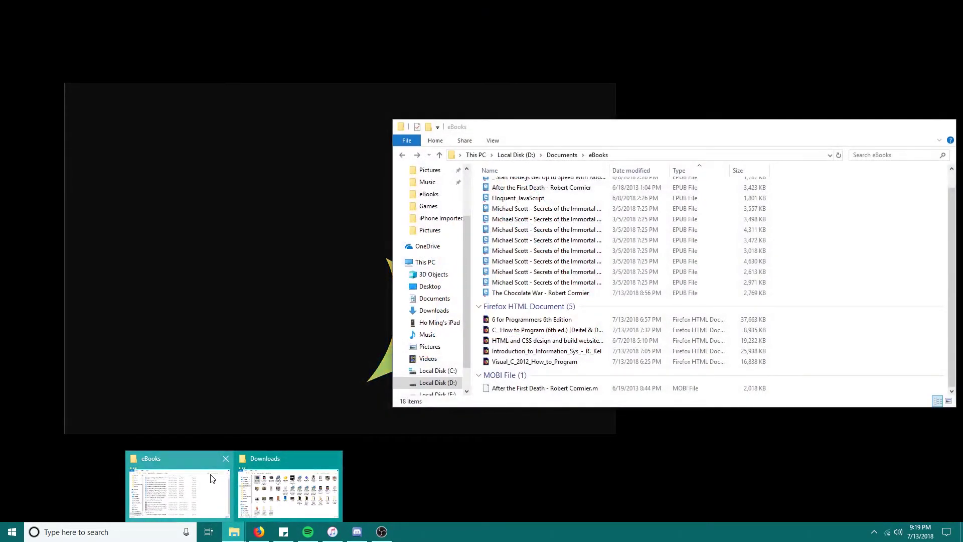
Step: Arrange the Downloads and eBooks windows and check the downloaded C How to Program PDF's properties
{"action": "left_click", "coordinate": [180, 489]}
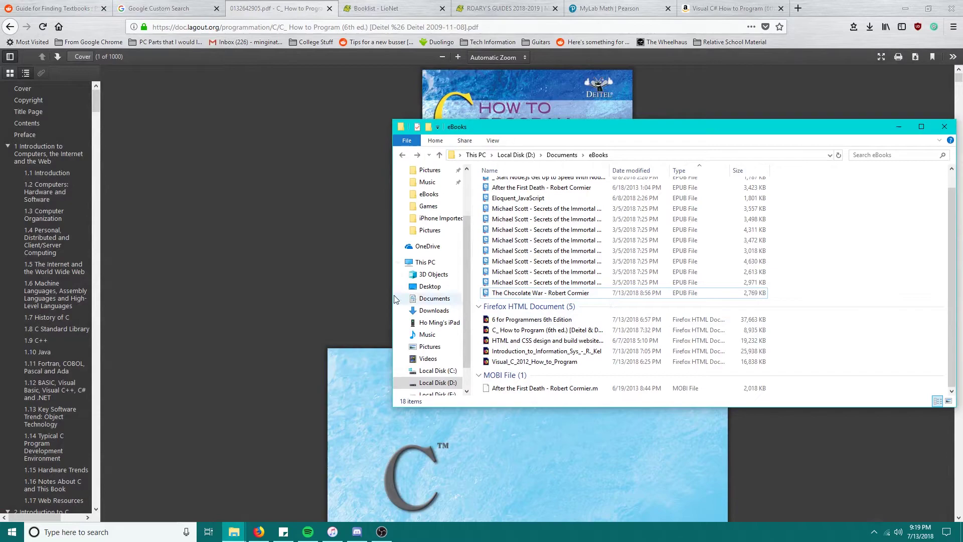
{"action": "left_click", "coordinate": [234, 532]}
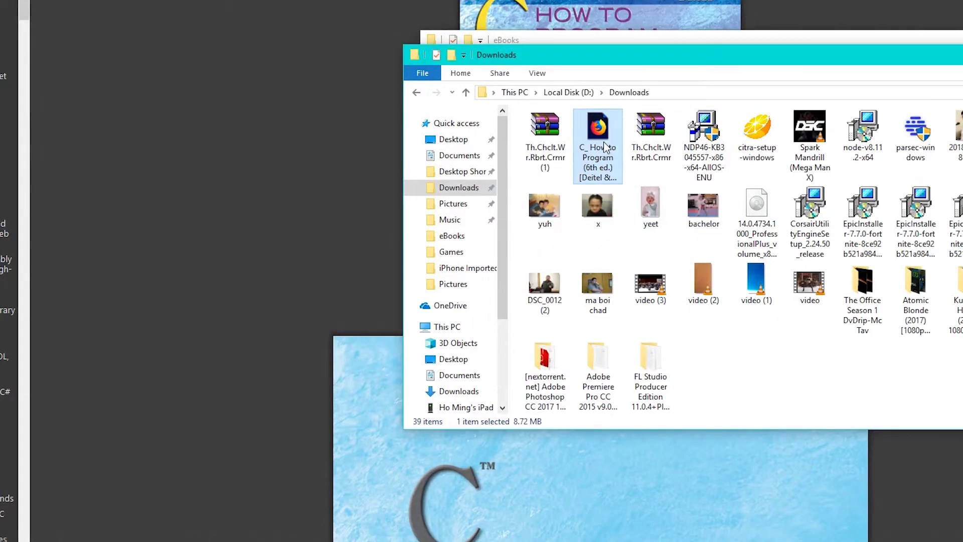
{"action": "right_click", "coordinate": [532, 206]}
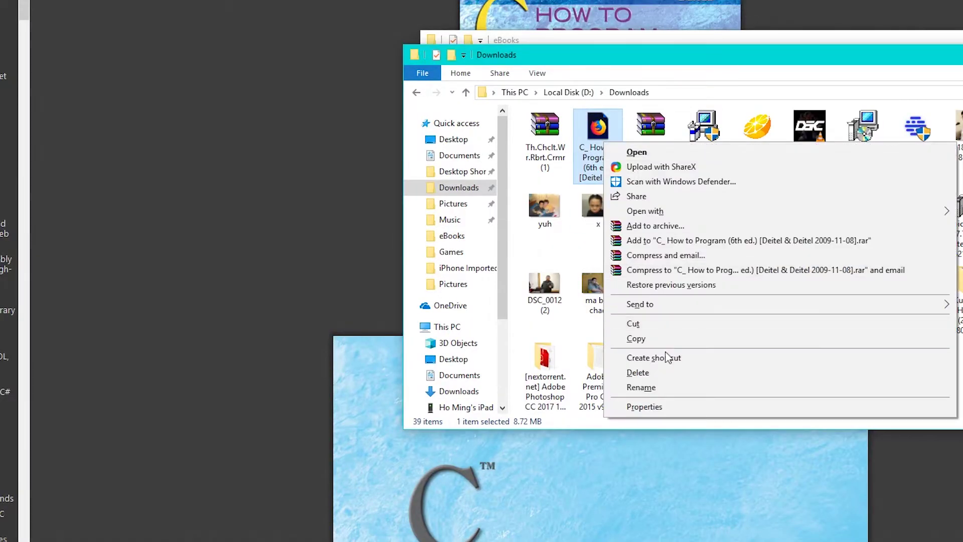
{"action": "left_click", "coordinate": [646, 406]}
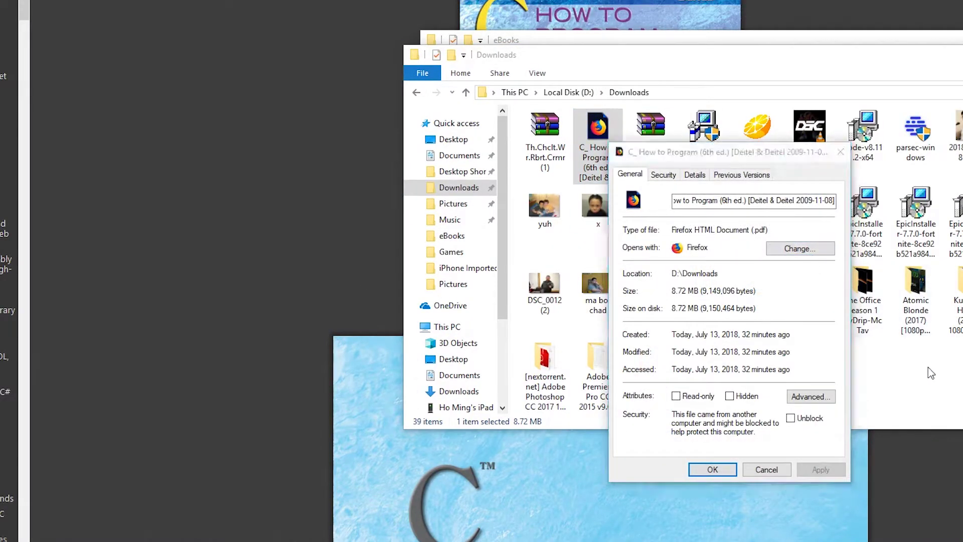
{"action": "left_click", "coordinate": [717, 60]}
{"action": "left_click_drag", "start_coordinate": [716, 61], "coordinate": [278, 115]}
{"action": "left_click", "coordinate": [627, 225]}
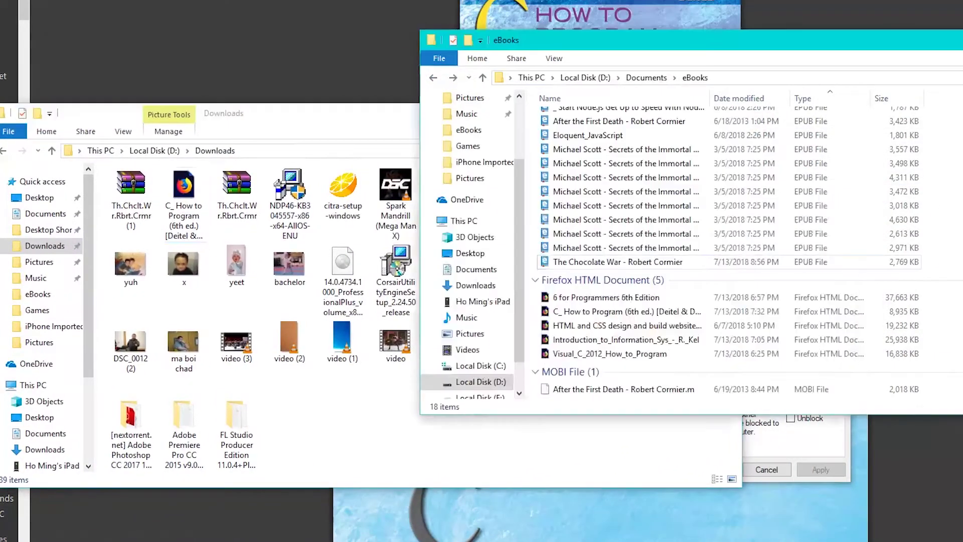
{"action": "left_click", "coordinate": [768, 447]}
Step: Move the C How to Program PDF from Downloads into eBooks, replacing the older copy
{"action": "left_click", "coordinate": [766, 469]}
{"action": "left_click_drag", "start_coordinate": [184, 206], "coordinate": [939, 333]}
{"action": "left_click", "coordinate": [403, 123]}
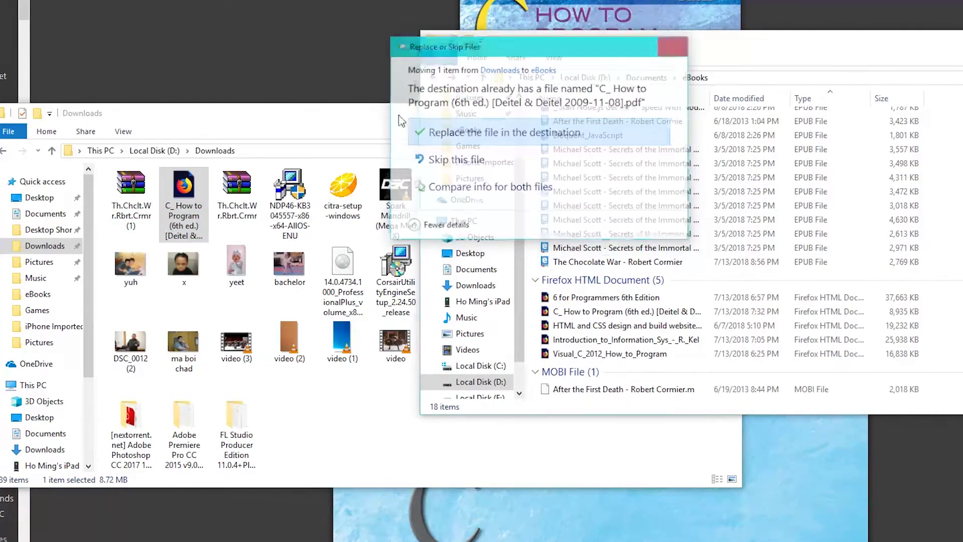
Step: Drag 'C_ How to Program (6th ed.)' from eBooks onto the iPad's iTunes Books list, making 14 items
{"action": "key", "text": "super+Down"}
{"action": "key", "text": "alt+Tab"}
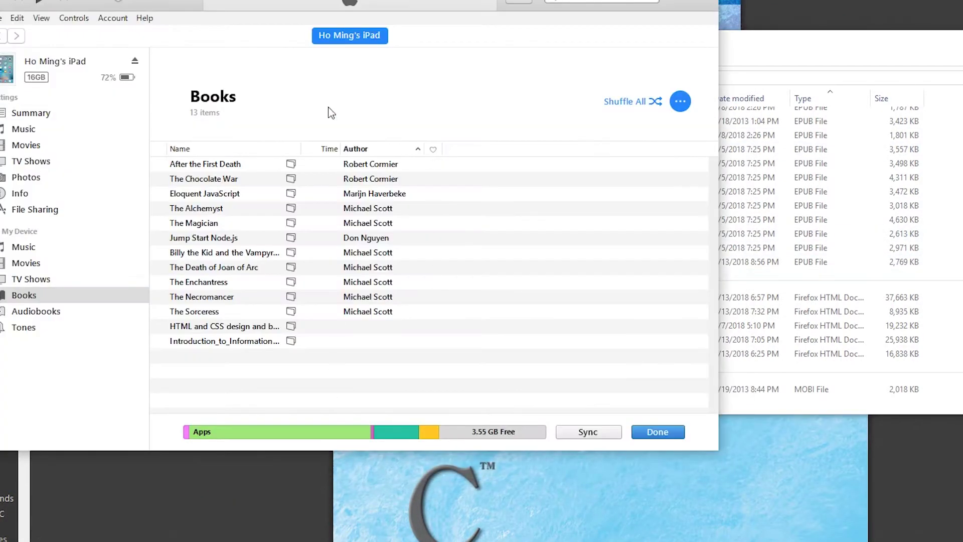
{"action": "key", "text": "alt+Tab"}
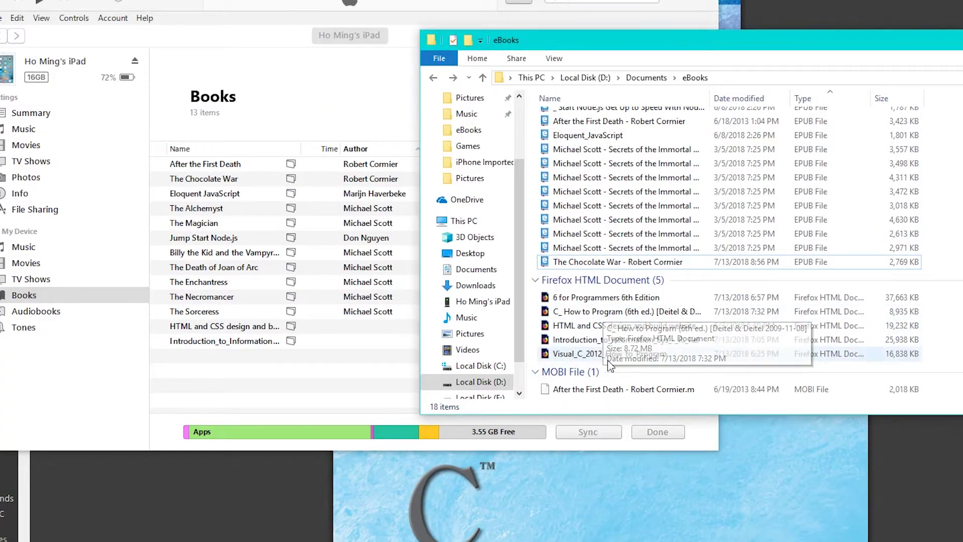
{"action": "left_click", "coordinate": [586, 312]}
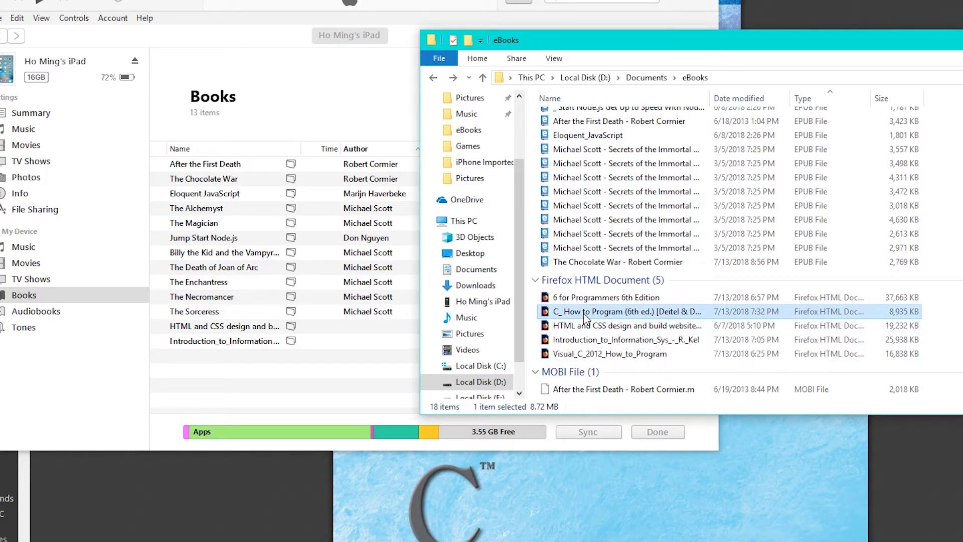
{"action": "left_click_drag", "start_coordinate": [586, 317], "coordinate": [271, 361]}
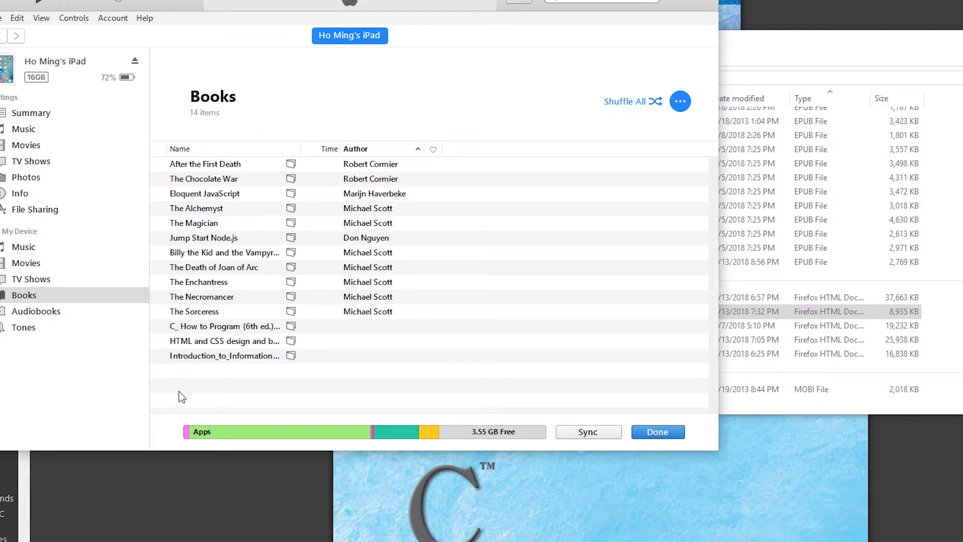
{"action": "left_click", "coordinate": [803, 12]}
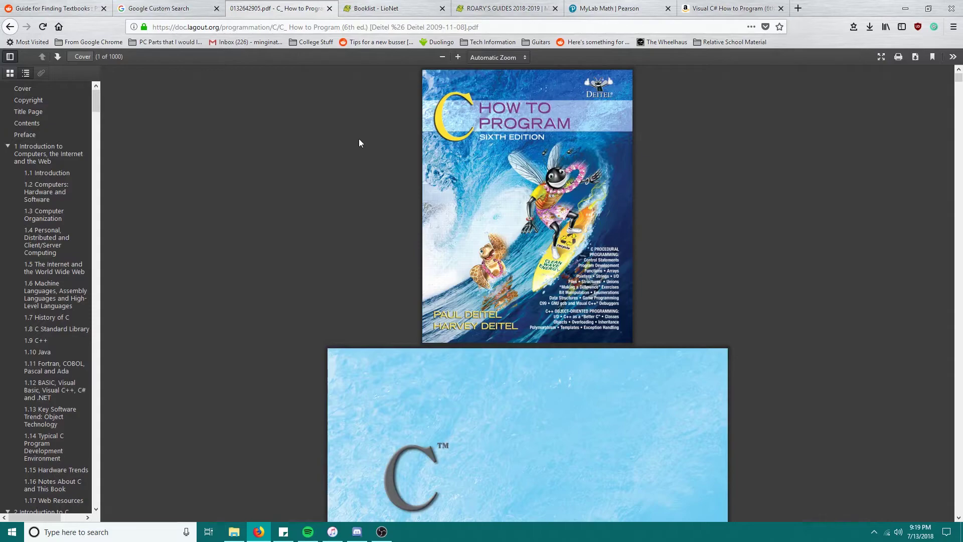
Step: On the LioNet booklist, highlight the ROARY'S GUIDES 2018-2019 title and check its bookstore page
{"action": "left_click", "coordinate": [372, 9]}
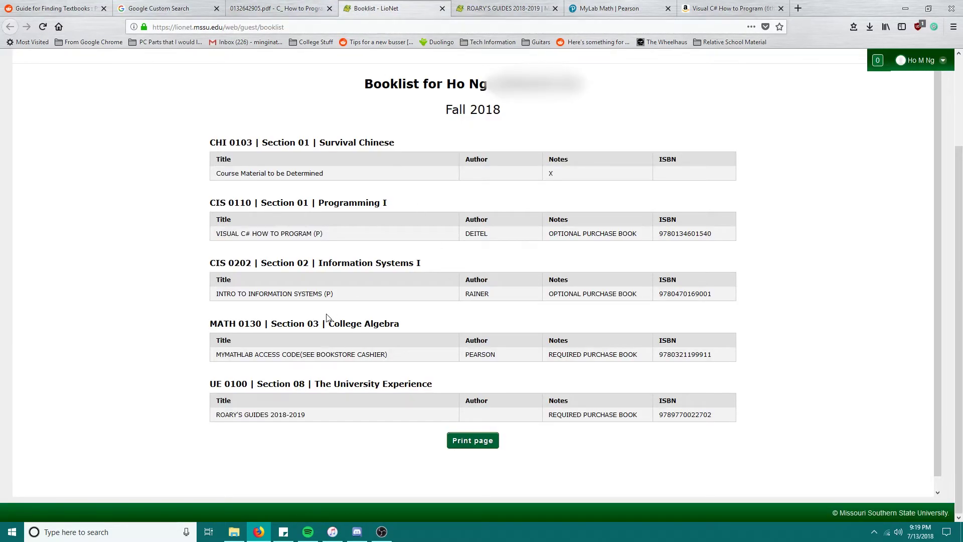
{"action": "left_click_drag", "start_coordinate": [329, 418], "coordinate": [213, 420]}
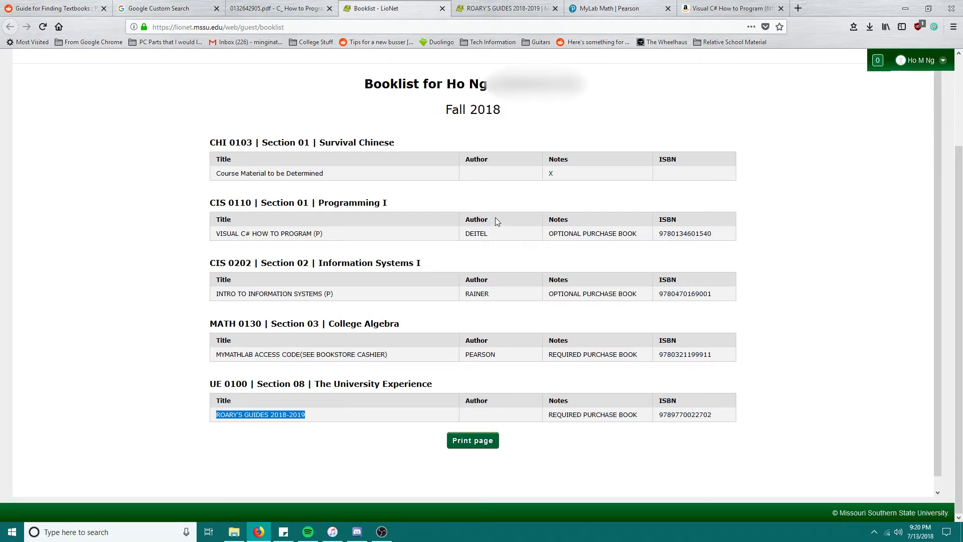
{"action": "left_click", "coordinate": [475, 301]}
{"action": "left_click", "coordinate": [474, 8]}
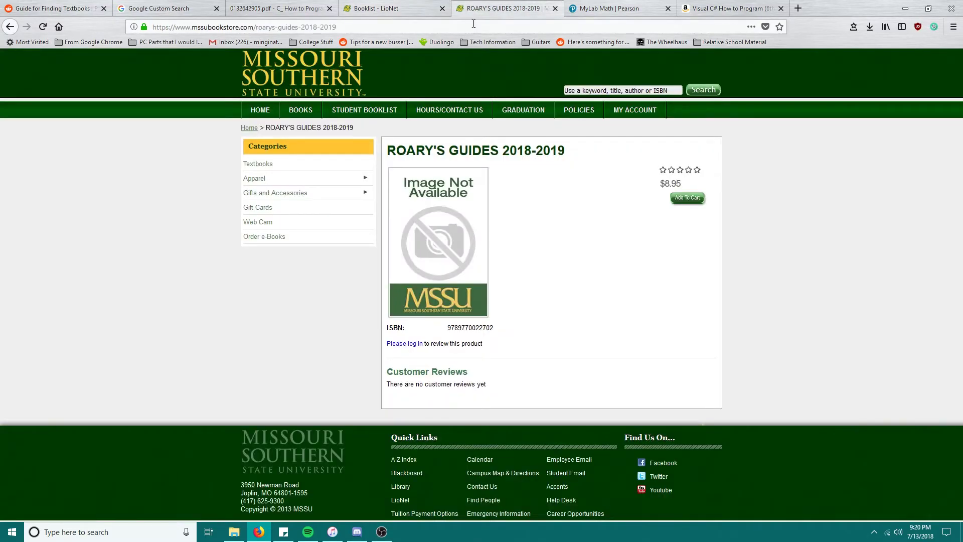
{"action": "left_click", "coordinate": [398, 5]}
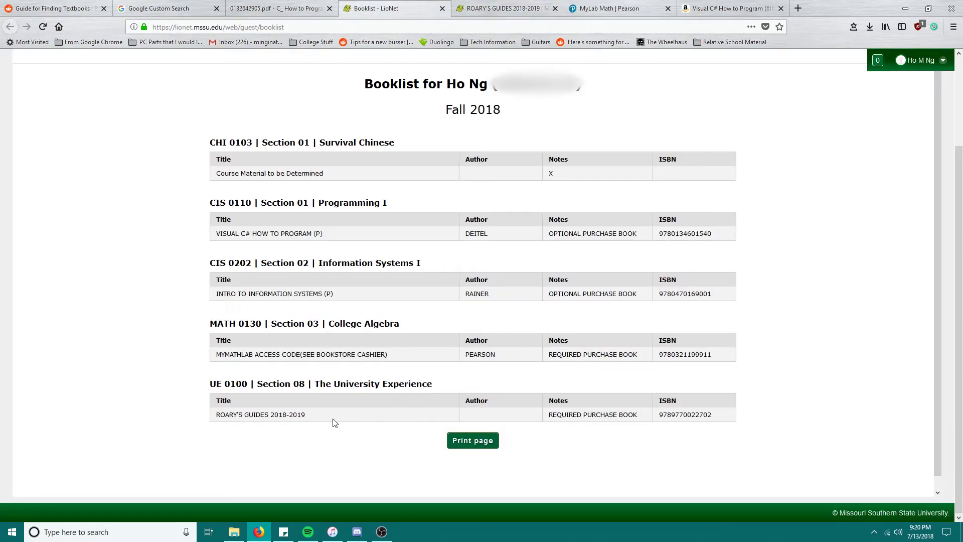
Step: Highlight the MYMATHLAB ACCESS CODE title, then switch to the MyLab Math page
{"action": "left_click_drag", "start_coordinate": [334, 423], "coordinate": [214, 420]}
{"action": "left_click", "coordinate": [216, 421]}
{"action": "left_click_drag", "start_coordinate": [386, 354], "coordinate": [196, 358]}
{"action": "left_click", "coordinate": [211, 357]}
{"action": "left_click", "coordinate": [401, 356]}
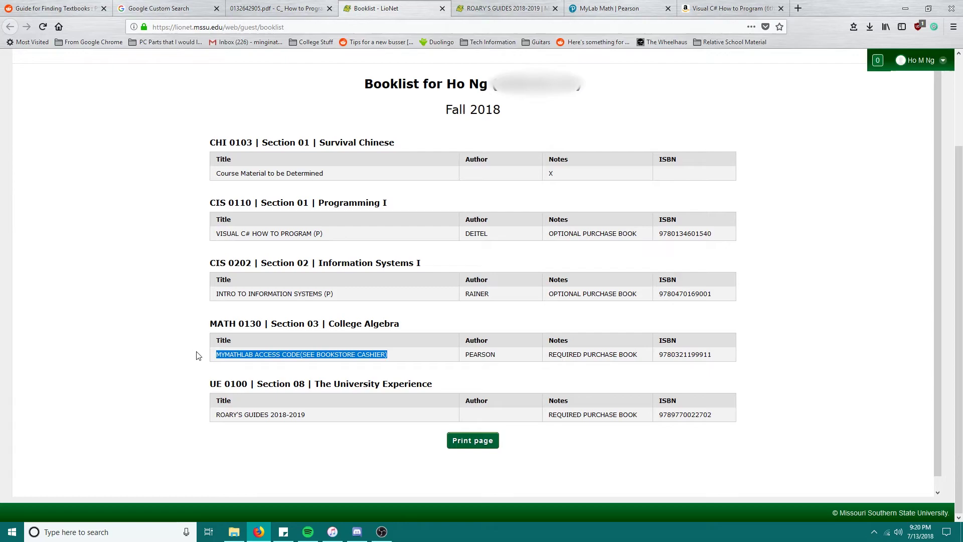
{"action": "left_click", "coordinate": [190, 355]}
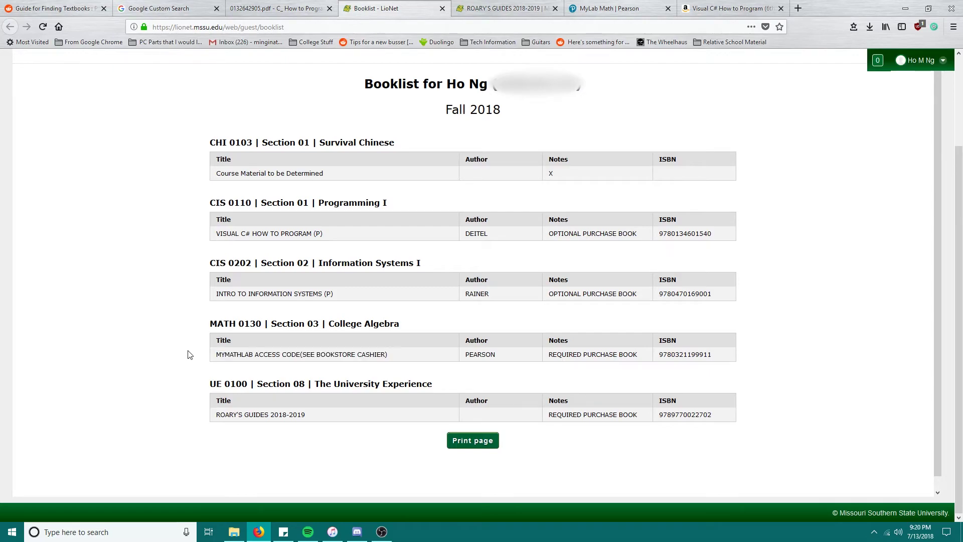
{"action": "left_click", "coordinate": [608, 8]}
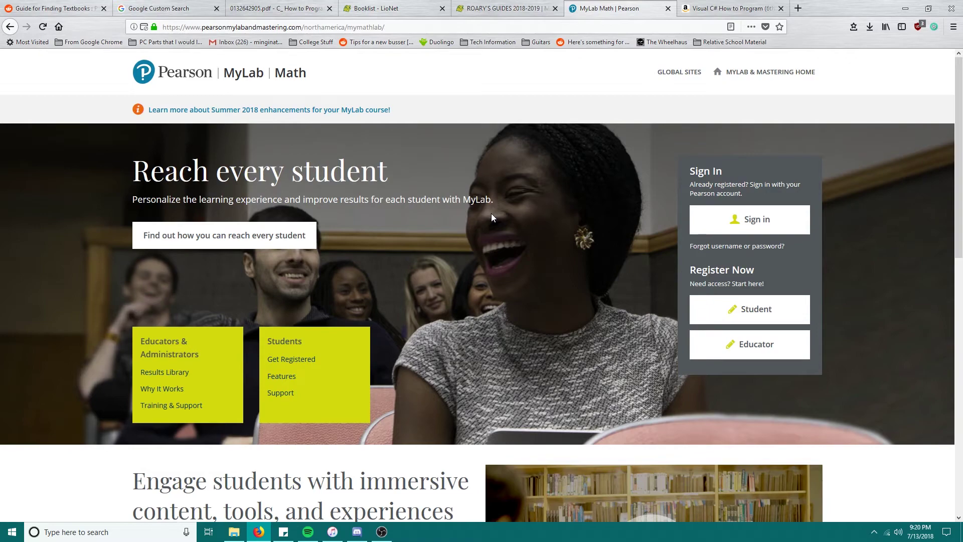
Step: Highlight the MyLab headline text, then return to the LioNet Fall 2018 booklist
{"action": "left_click_drag", "start_coordinate": [511, 200], "coordinate": [118, 161]}
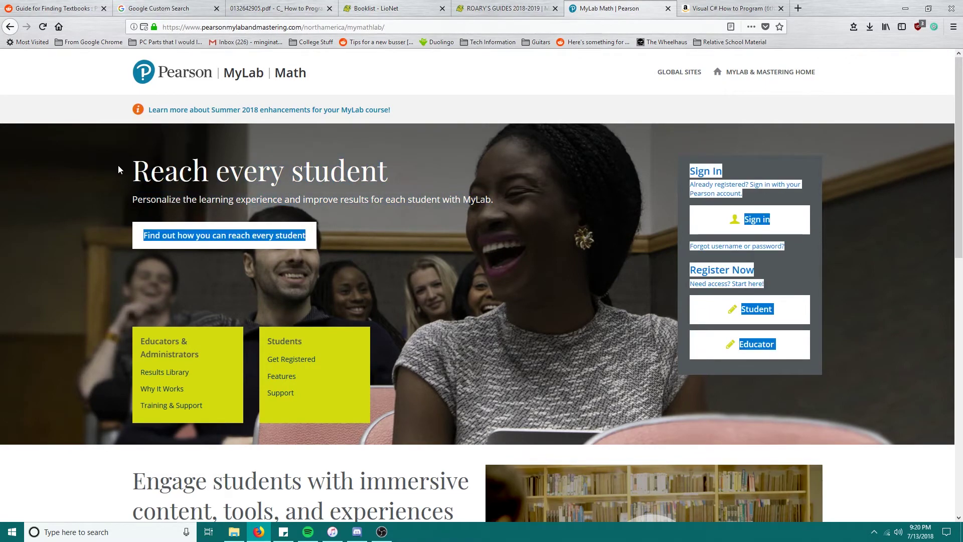
{"action": "left_click", "coordinate": [118, 169]}
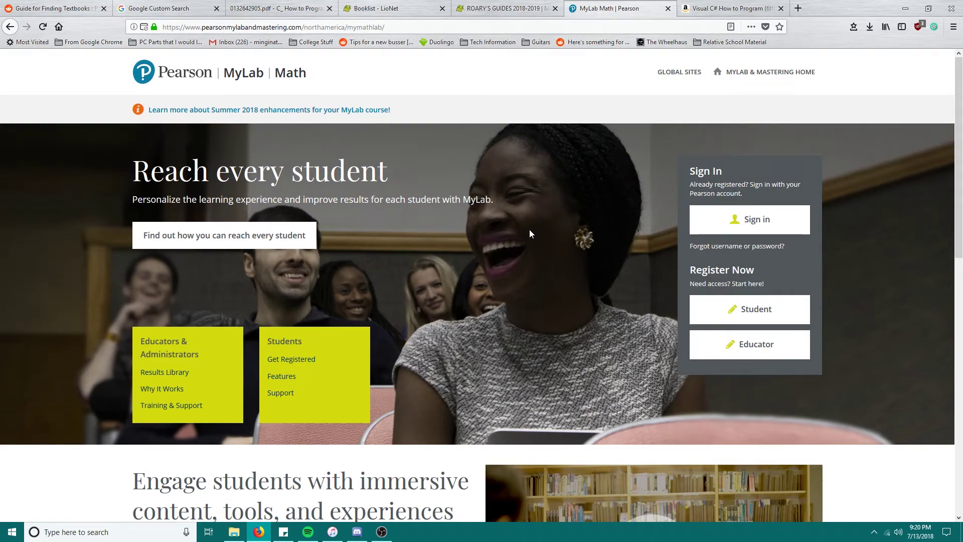
{"action": "left_click", "coordinate": [496, 7]}
{"action": "left_click", "coordinate": [602, 7]}
{"action": "mouse_move", "coordinate": [493, 201]}
{"action": "left_mouse_down"}
{"action": "mouse_move", "coordinate": [133, 171]}
{"action": "mouse_move", "coordinate": [494, 201]}
{"action": "left_mouse_up"}
{"action": "double_click", "coordinate": [141, 173]}
{"action": "left_click", "coordinate": [585, 186]}
{"action": "left_click", "coordinate": [378, 5]}
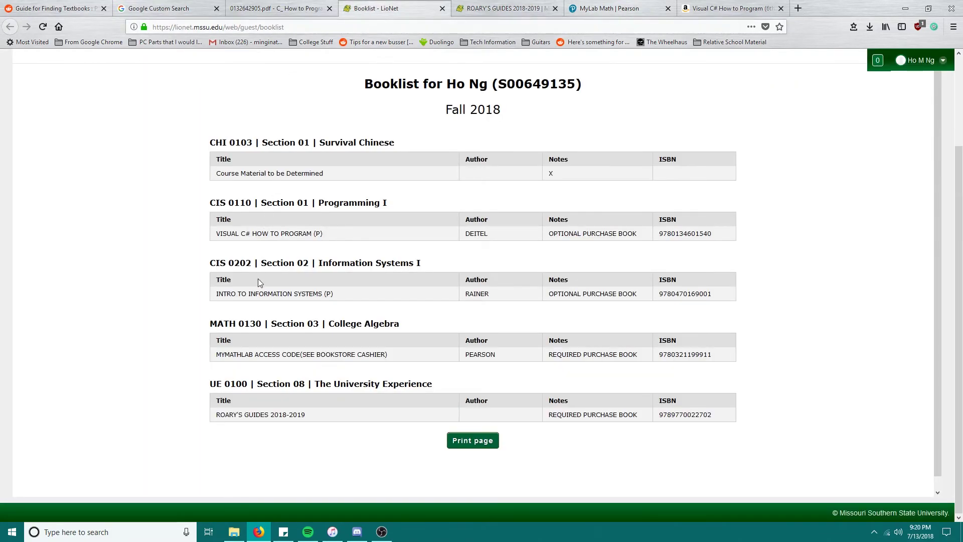
Step: Bring iTunes forward to show the iPad's 14-item Books list, including C How to Program
{"action": "left_click", "coordinate": [333, 532]}
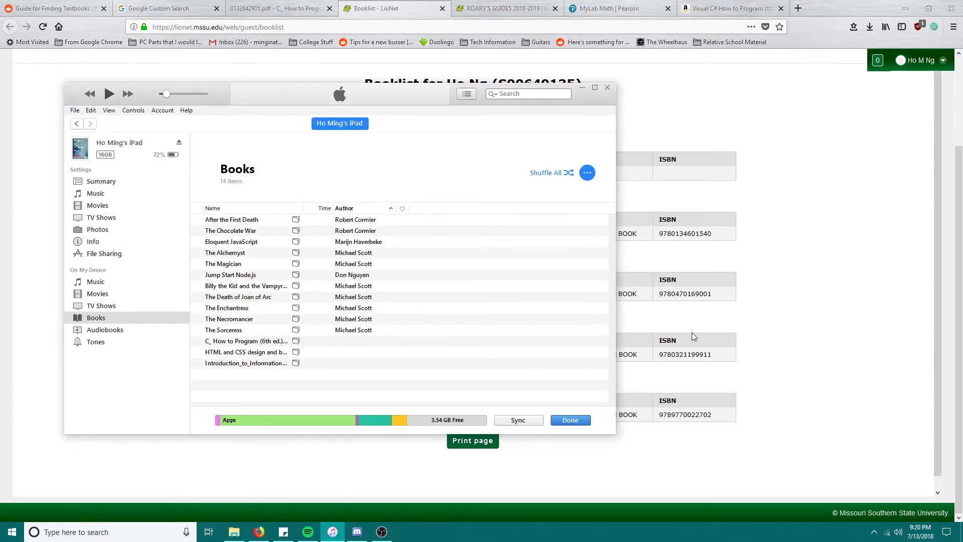